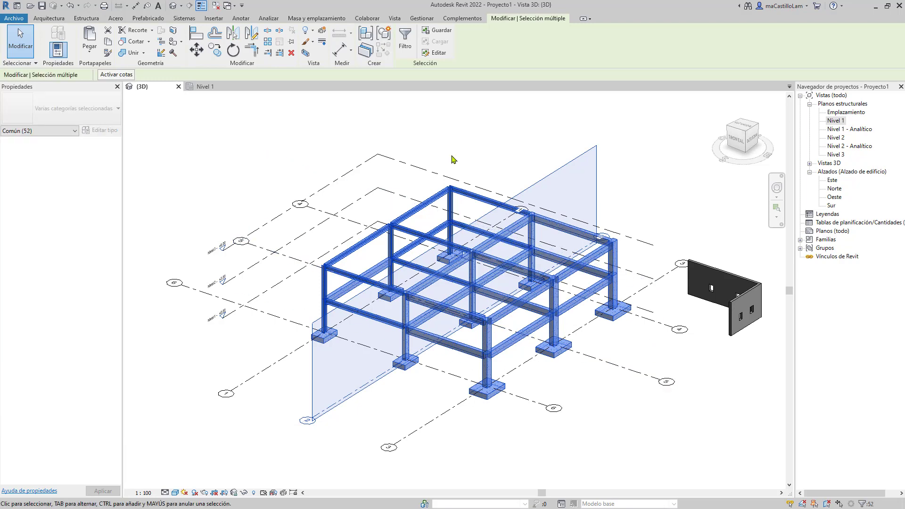
Filter the selected elements down to the Pilares estructurales category only
click(406, 38)
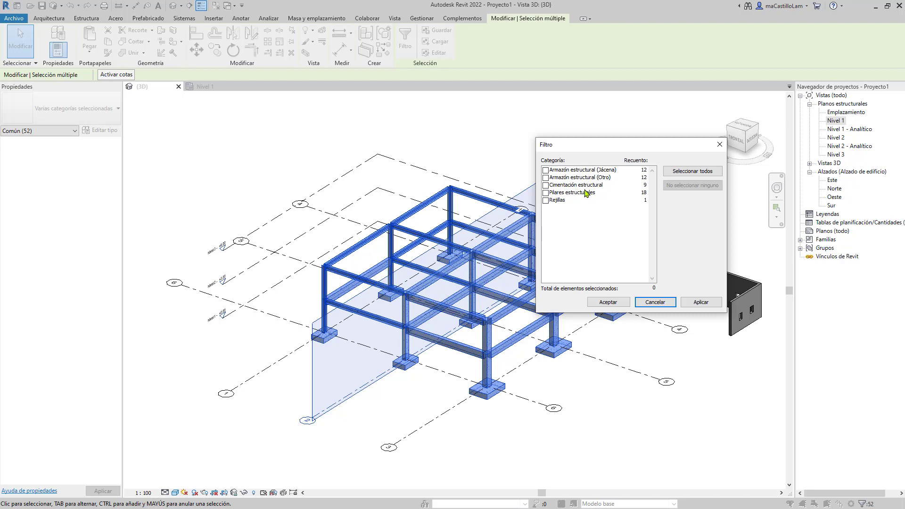
click(561, 195)
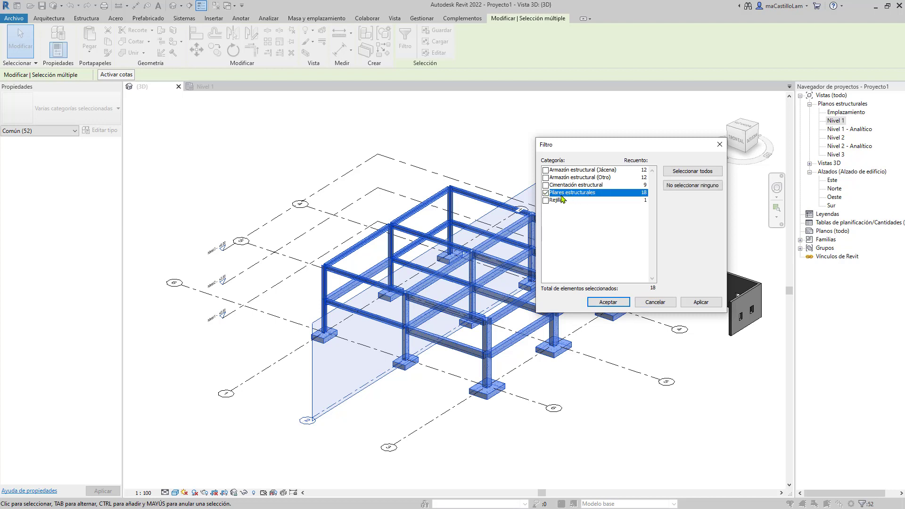
click(608, 302)
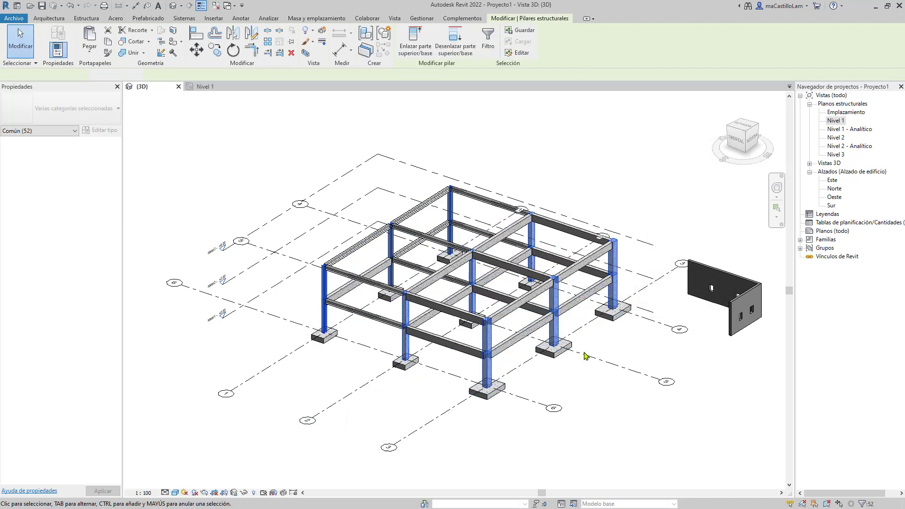
Inspect the selected columns up close, clear the selection, and examine the concrete and steel frame from another side
scroll(585, 443, up, 1)
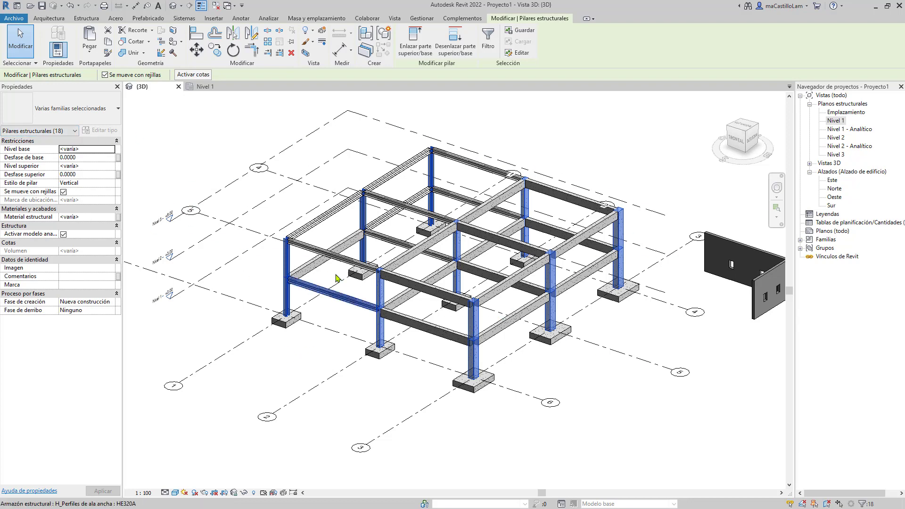
scroll(485, 359, up, 2)
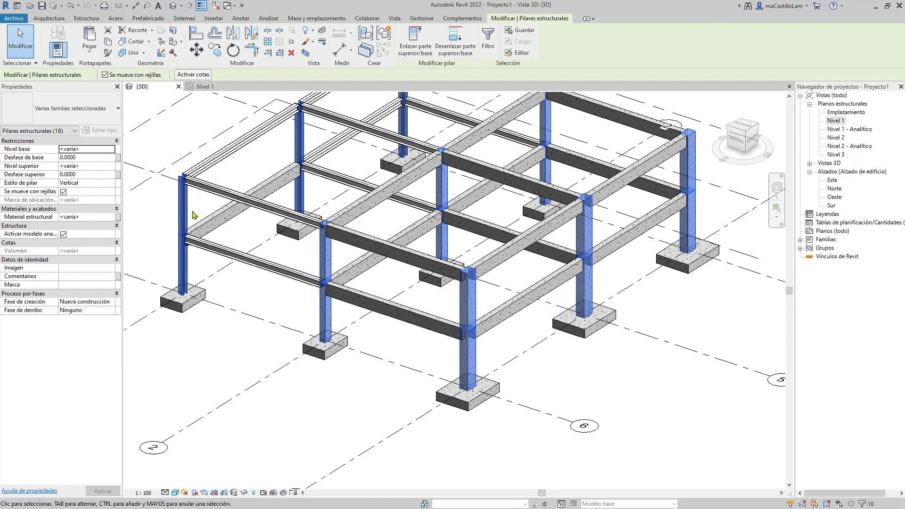
scroll(228, 245, up, 3)
key(Escape)
scroll(574, 393, up, 3)
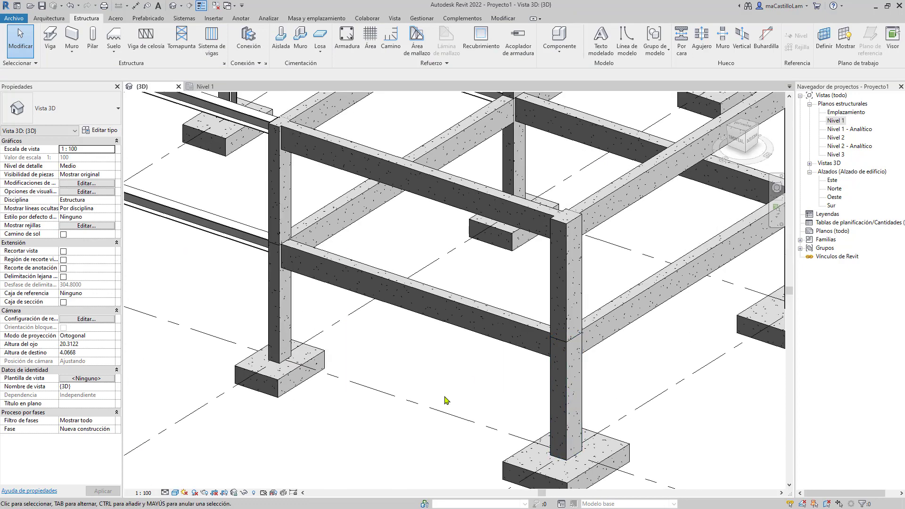
scroll(610, 390, down, 4)
scroll(572, 396, up, 3)
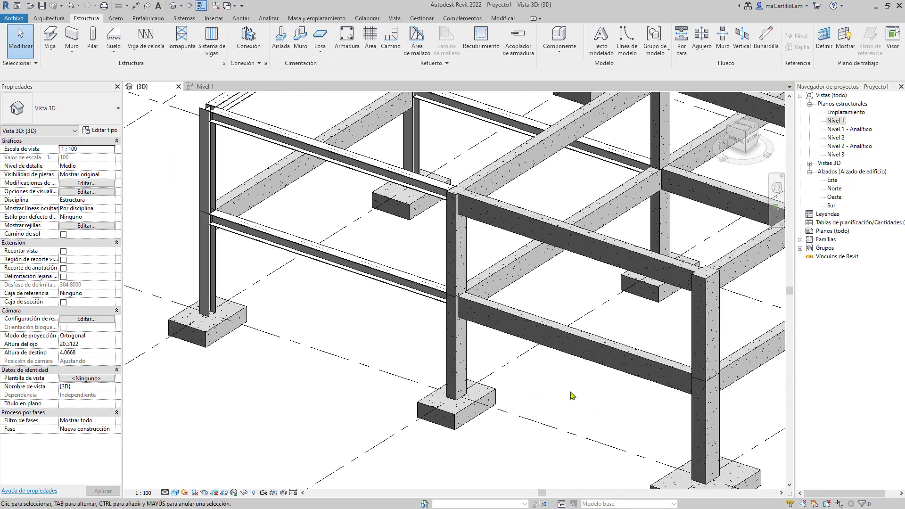
scroll(208, 283, down, 2)
scroll(299, 337, up, 2)
scroll(299, 307, down, 4)
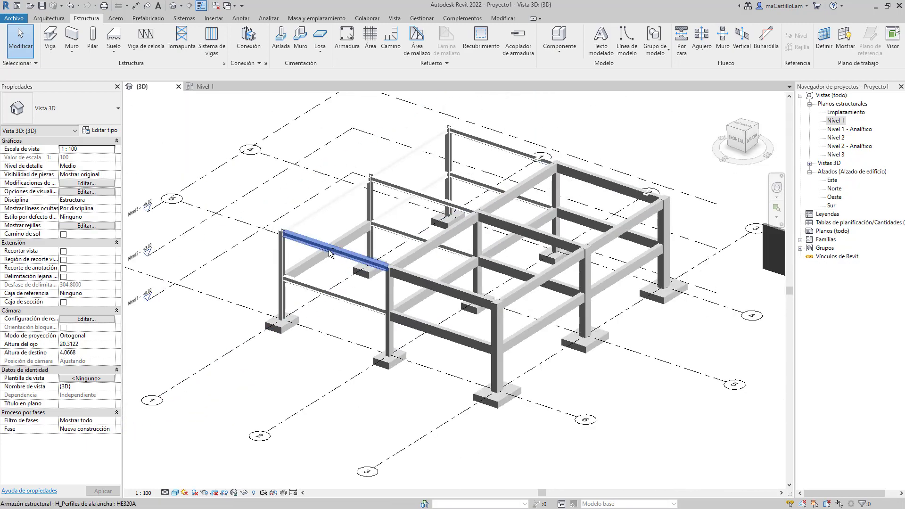
shift+middle_drag(329, 253, 510, 354)
scroll(537, 269, up, 5)
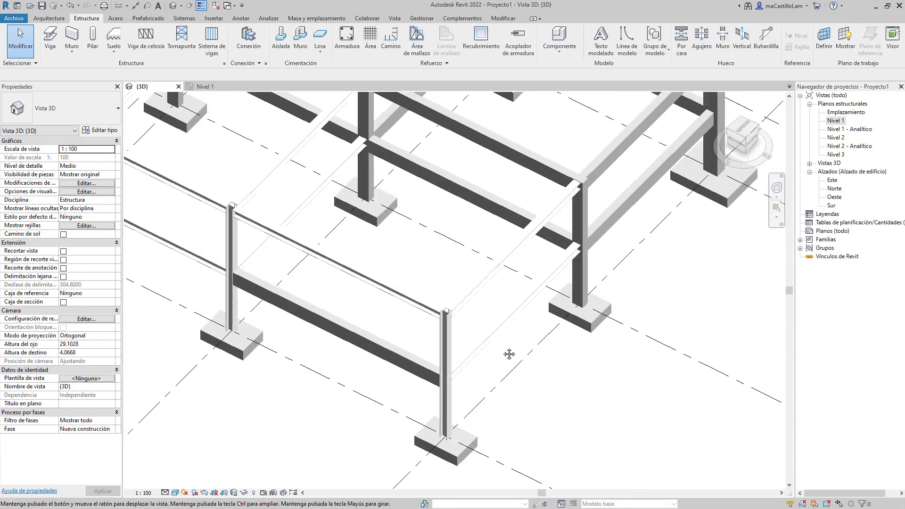
Select the whole model, including walls, levels and grids, and filter the selection to Pilares estructurales
scroll(372, 202, down, 5)
drag(330, 170, 642, 351)
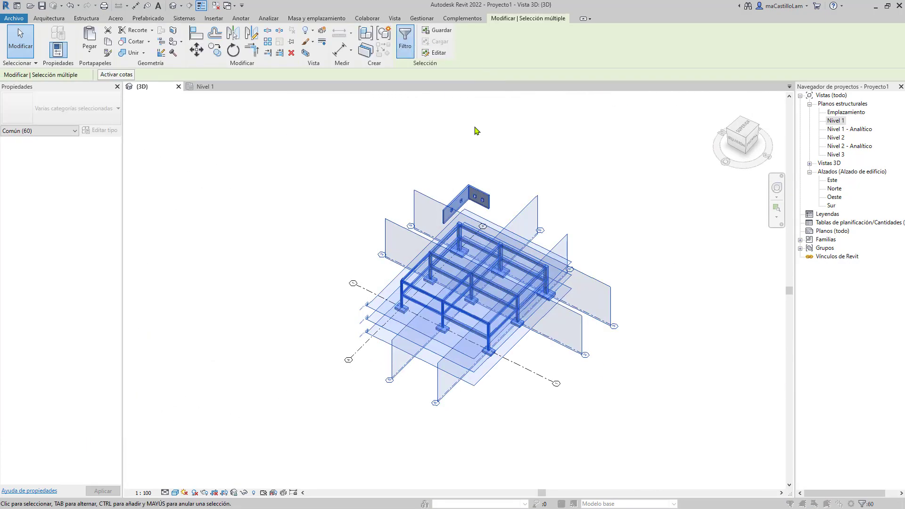
click(405, 37)
click(546, 207)
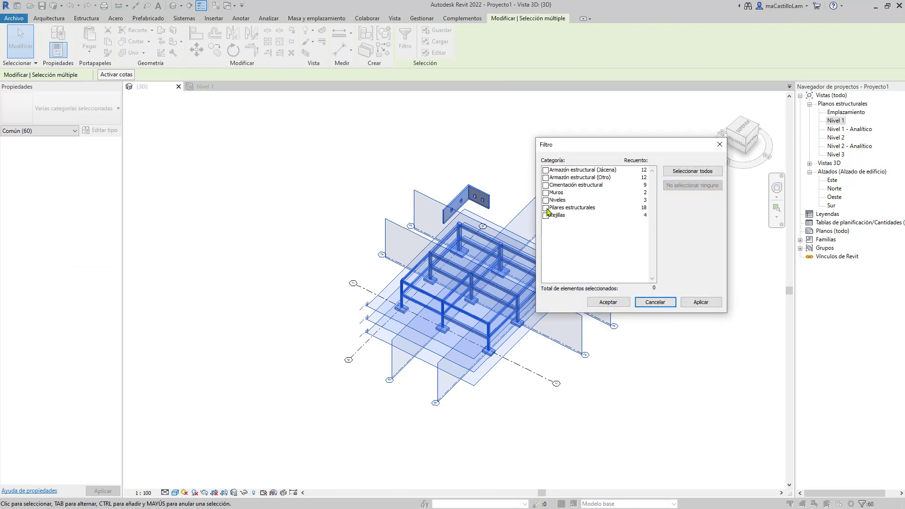
click(608, 302)
shift+middle_drag(636, 285, 424, 267)
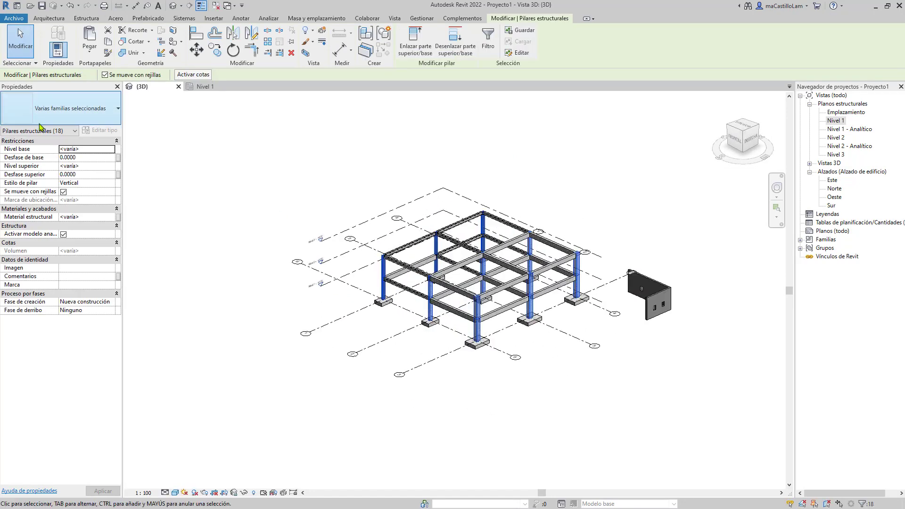
Show the Pilares analíticos properties of the selected columns, view the model isometrically, and clear the selection
click(43, 138)
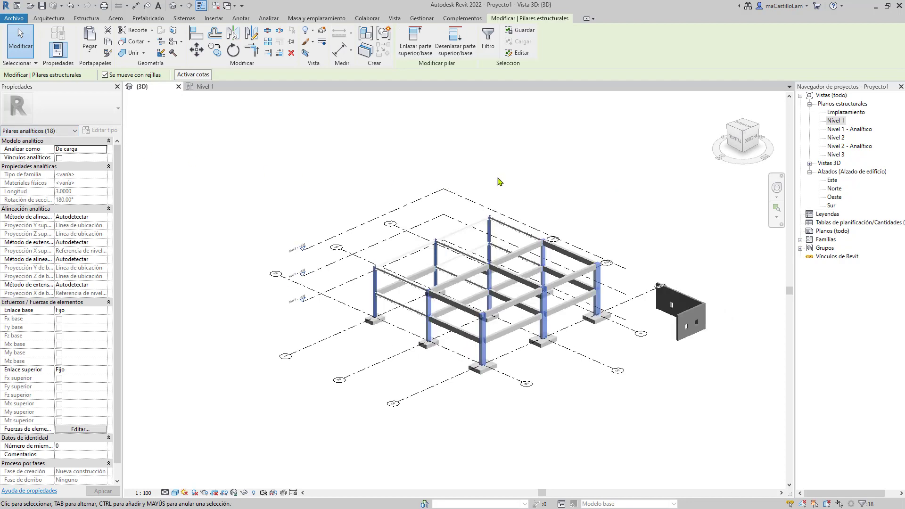
click(744, 135)
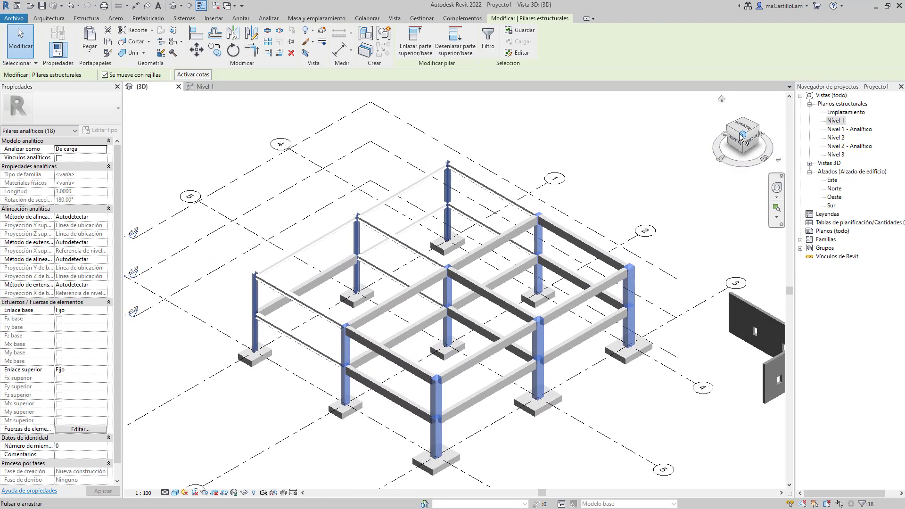
middle_drag(339, 198, 325, 202)
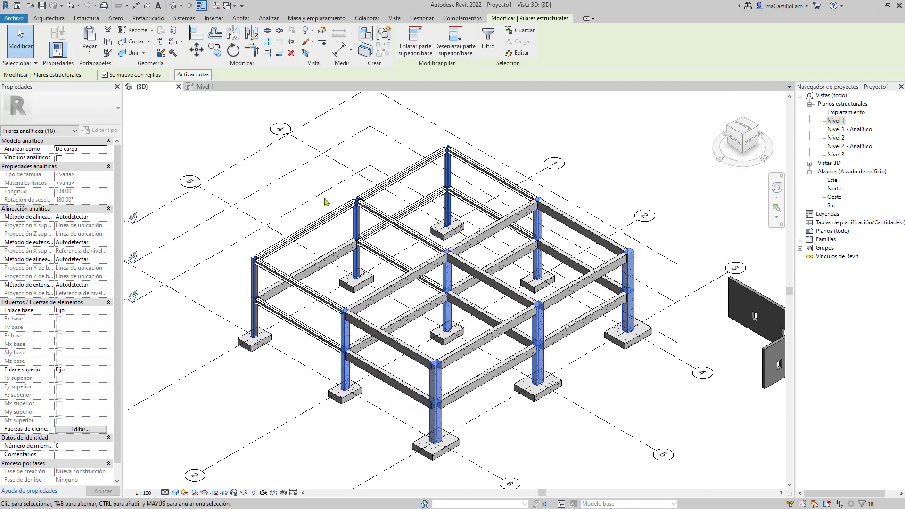
scroll(287, 218, down, 1)
click(261, 367)
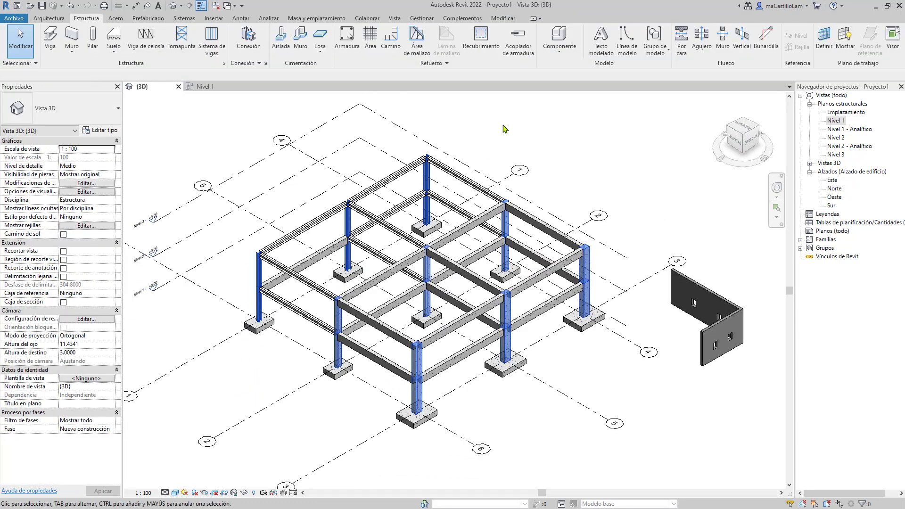
Check the properties of the upper-level steel column at the intersection of grids 1 and 4
scroll(439, 221, up, 1)
click(424, 163)
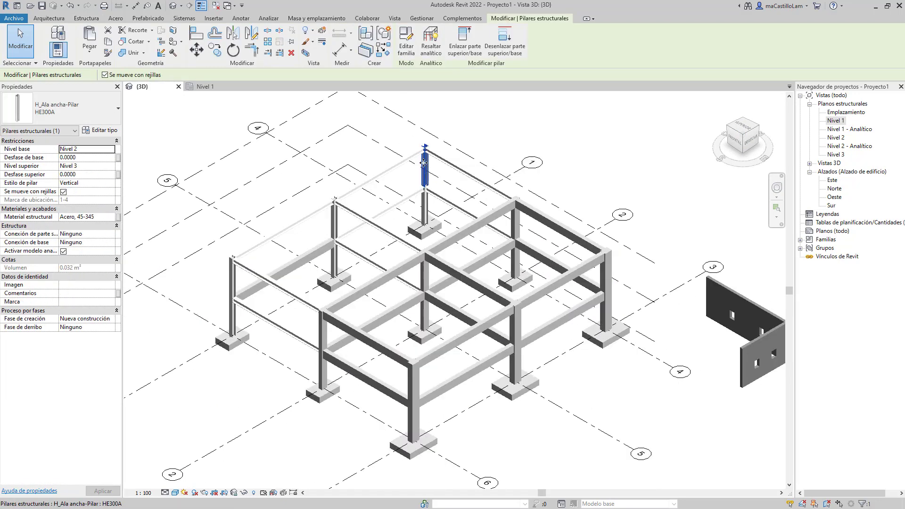
drag(196, 114, 543, 419)
scroll(453, 337, down, 2)
click(293, 158)
click(250, 135)
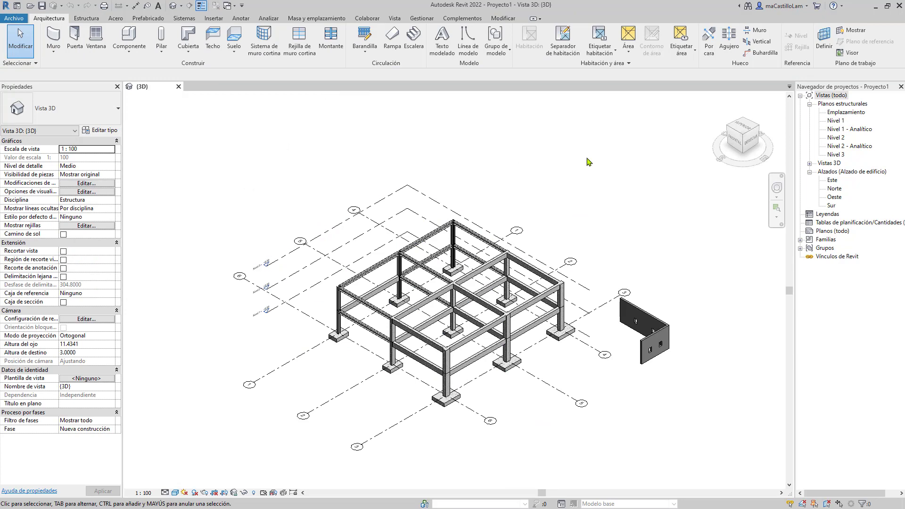
Select the building frame with its grids and levels, leaving out the walls, and keep only Pilares estructurales through the filter
drag(589, 162, 297, 397)
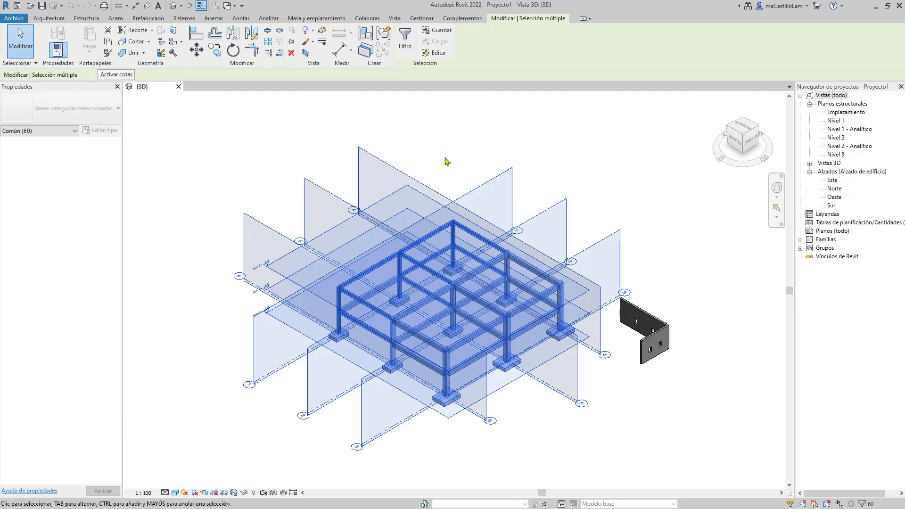
click(405, 39)
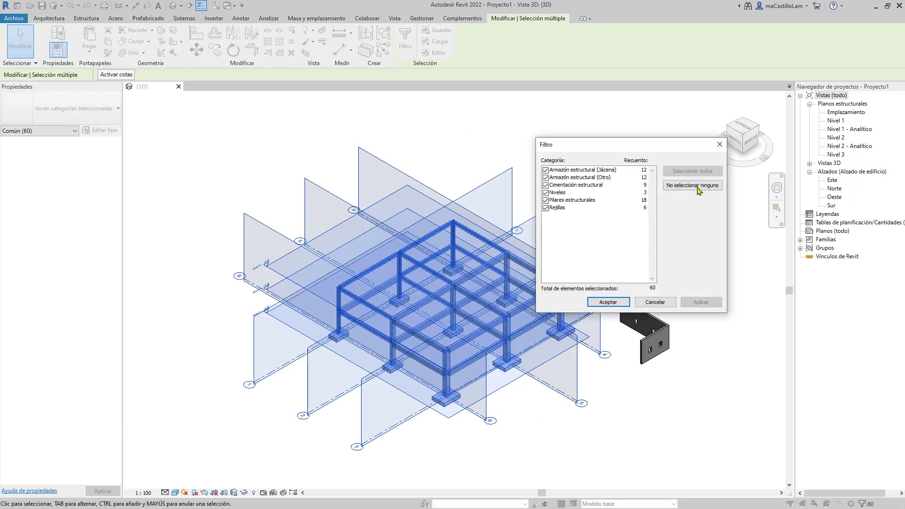
click(693, 185)
click(546, 200)
click(609, 302)
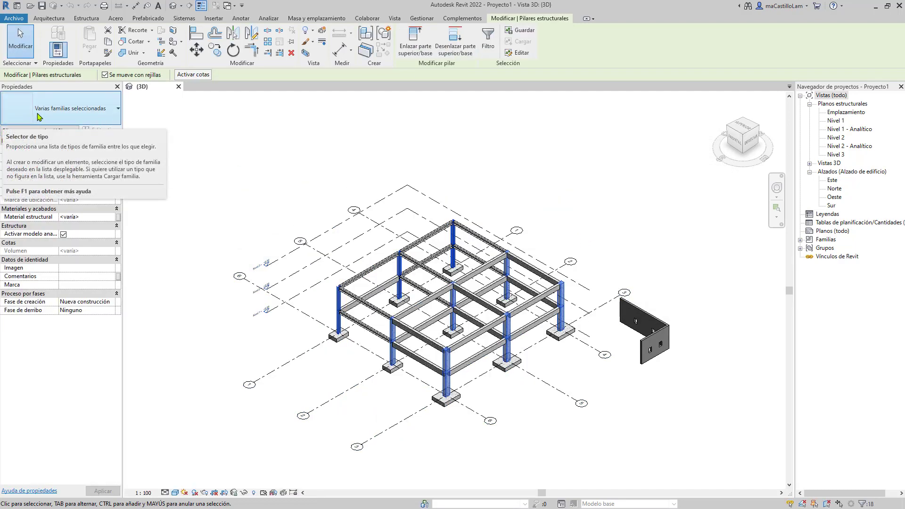
Replace the selection with the frame elements along grid 3, filtered to Pilares estructurales only
click(259, 134)
scroll(420, 368, up, 3)
scroll(430, 353, down, 1)
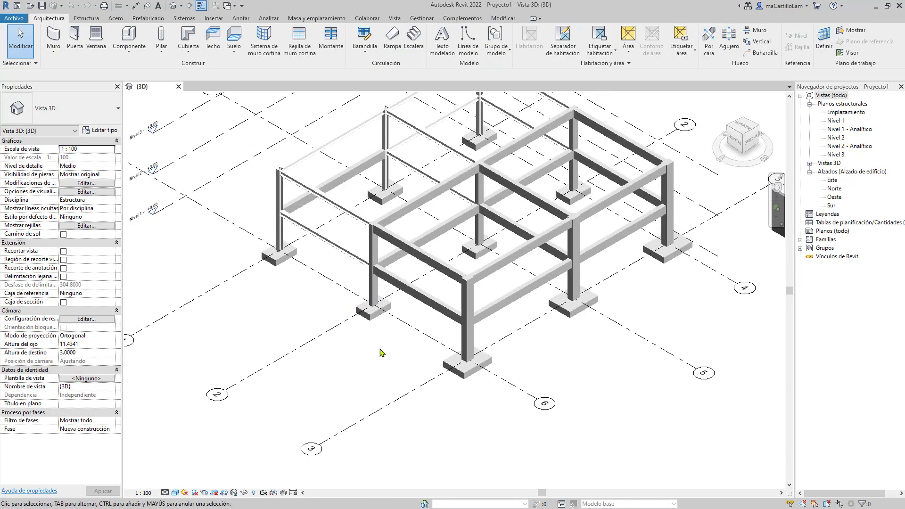
shift+middle_drag(445, 411, 489, 430)
drag(491, 430, 570, 181)
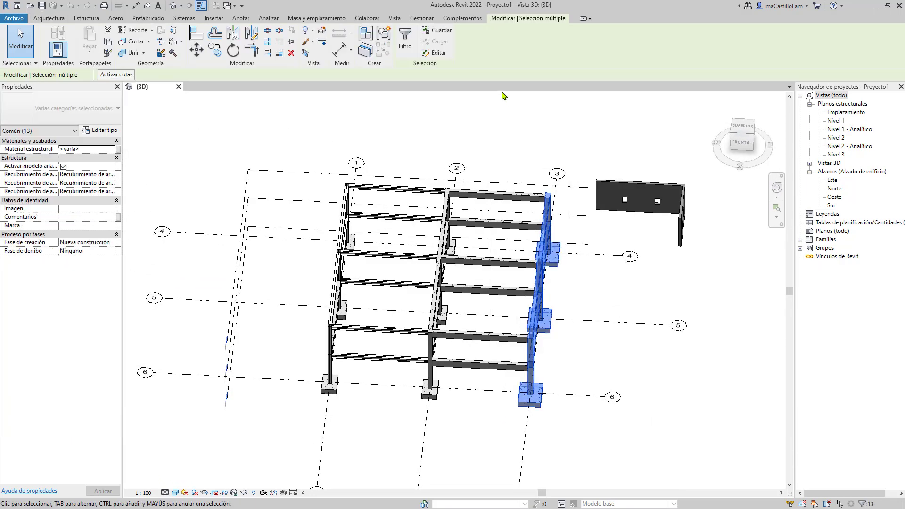
click(405, 37)
click(676, 186)
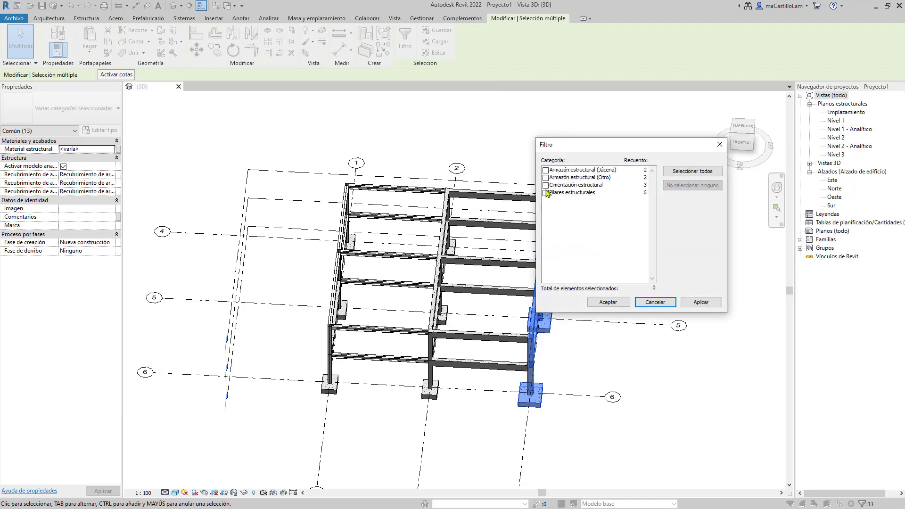
click(545, 192)
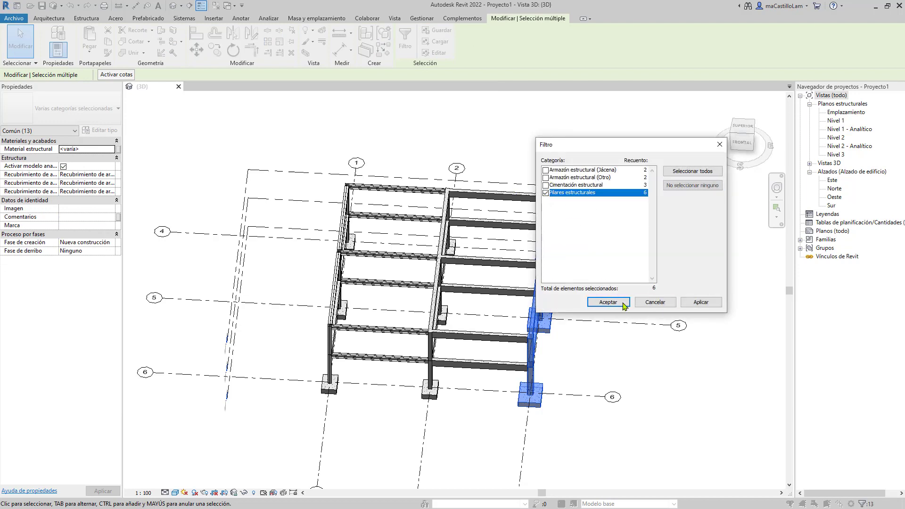
click(608, 303)
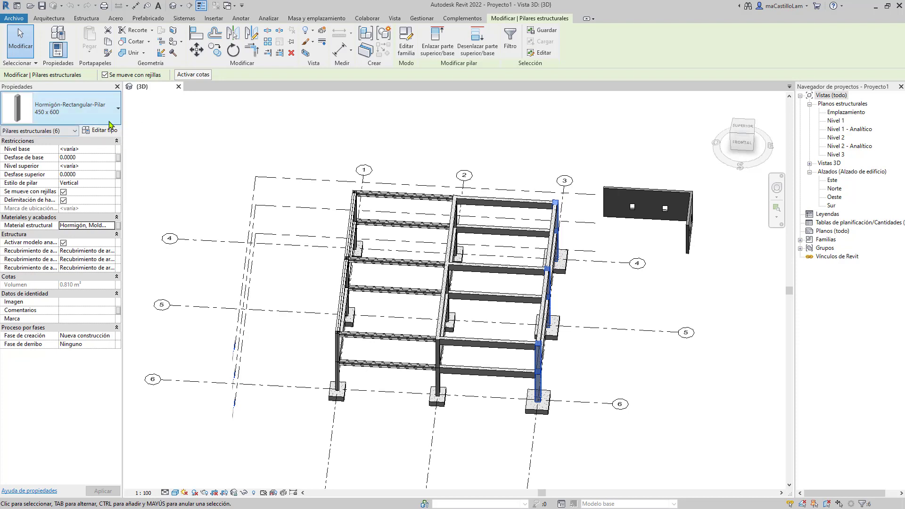
Review the type properties of the selected grid 3 concrete columns and close them without changes
click(100, 130)
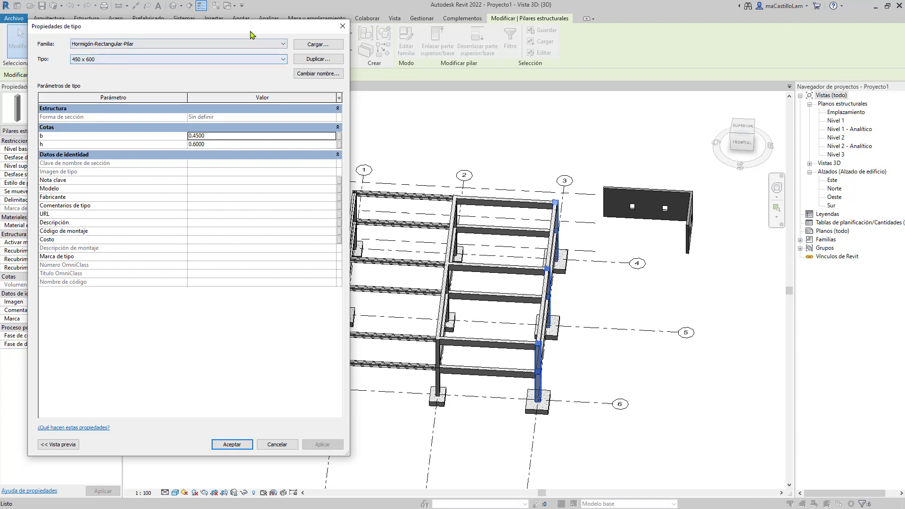
drag(132, 37, 284, 48)
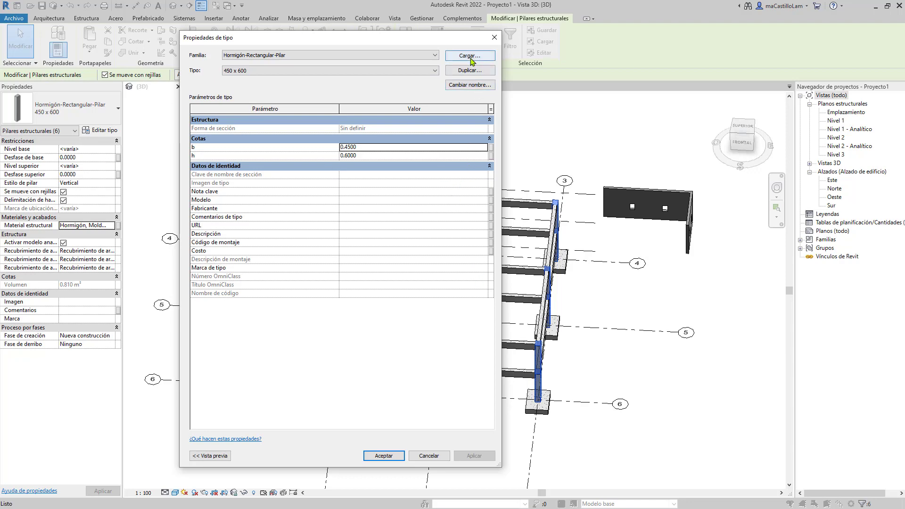
click(494, 36)
Select the frame elements along grid 2 and filter the selection to Pilares estructurales only
shift+middle_drag(481, 214, 436, 222)
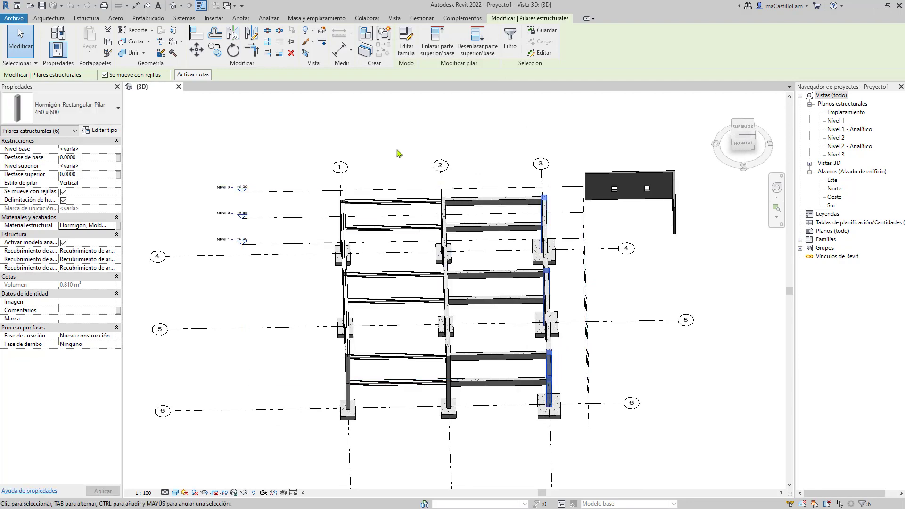
drag(397, 149, 485, 437)
shift+middle_drag(484, 436, 472, 141)
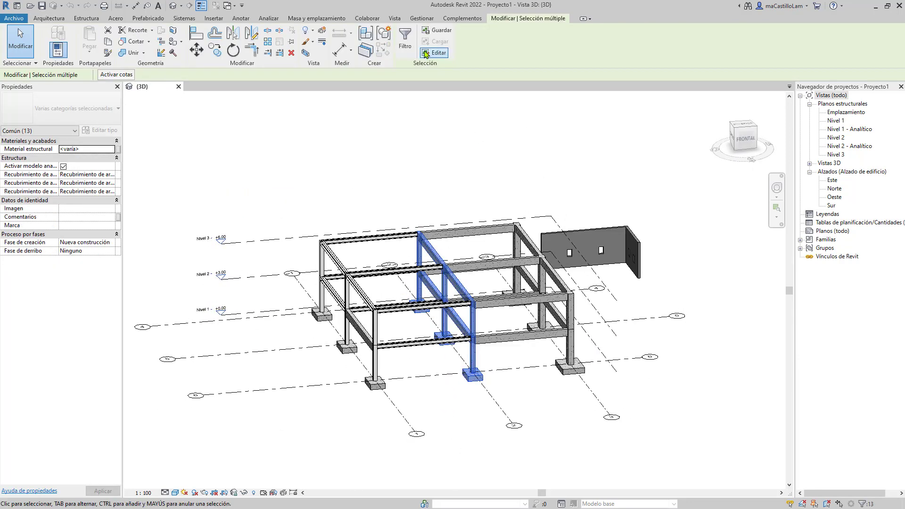
key(f)
key(i)
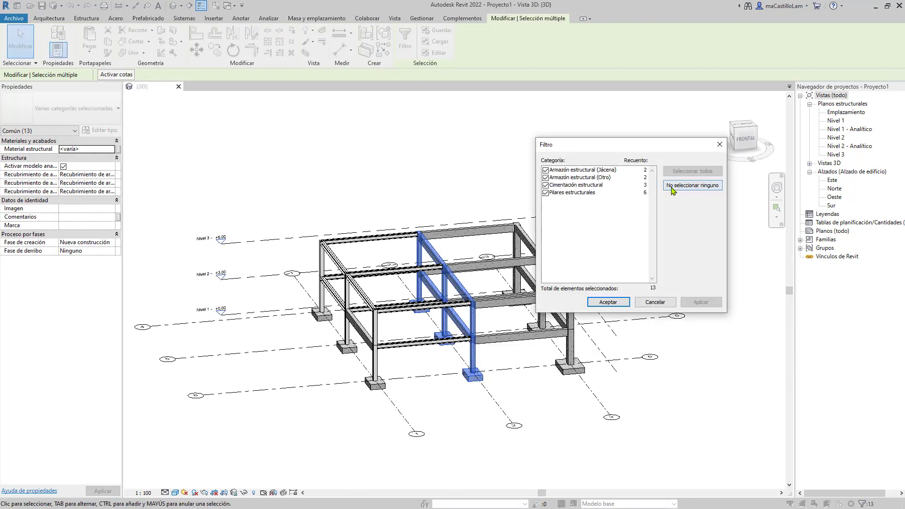
click(692, 186)
click(546, 193)
click(596, 302)
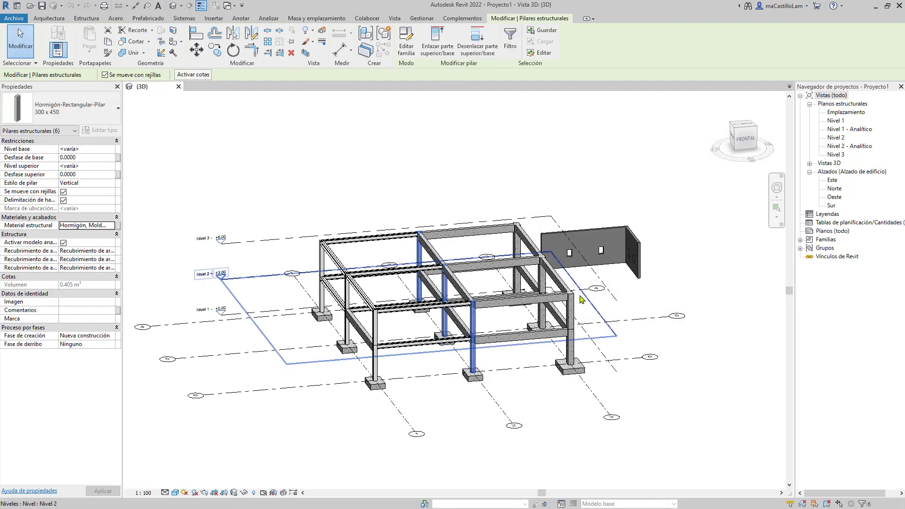
Open the type properties of the selected grid 2 columns and move the dialog clear of the model
shift+middle_drag(581, 300, 510, 264)
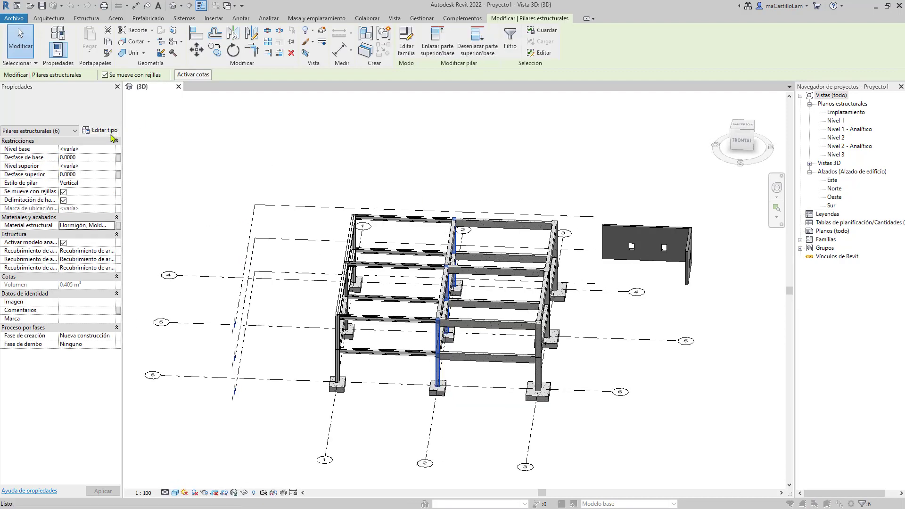
click(112, 130)
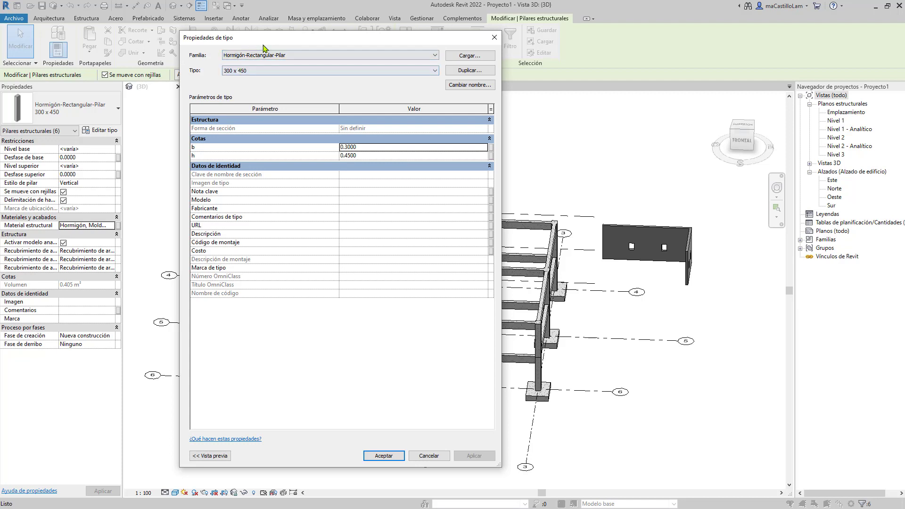
drag(317, 44, 602, 50)
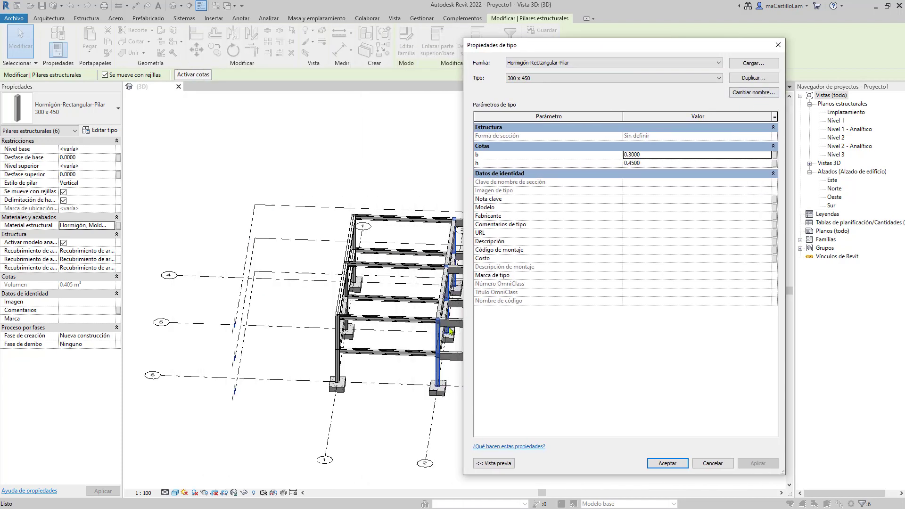
Close the type properties of the grid 2 columns without changes and clear the selection
click(778, 44)
scroll(405, 429, up, 5)
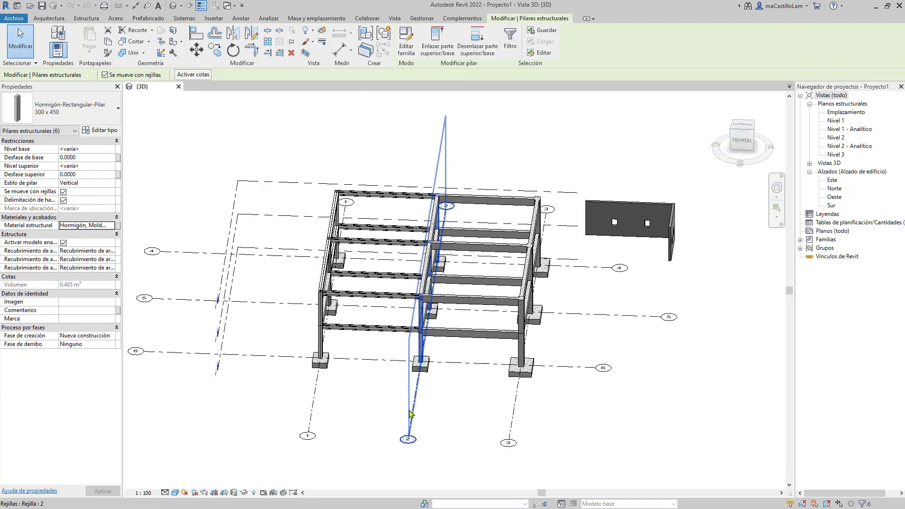
click(491, 383)
Check the type of the ground-level concrete columns at grid intersections 2-6 and 3-6, and deselect them
scroll(424, 419, up, 2)
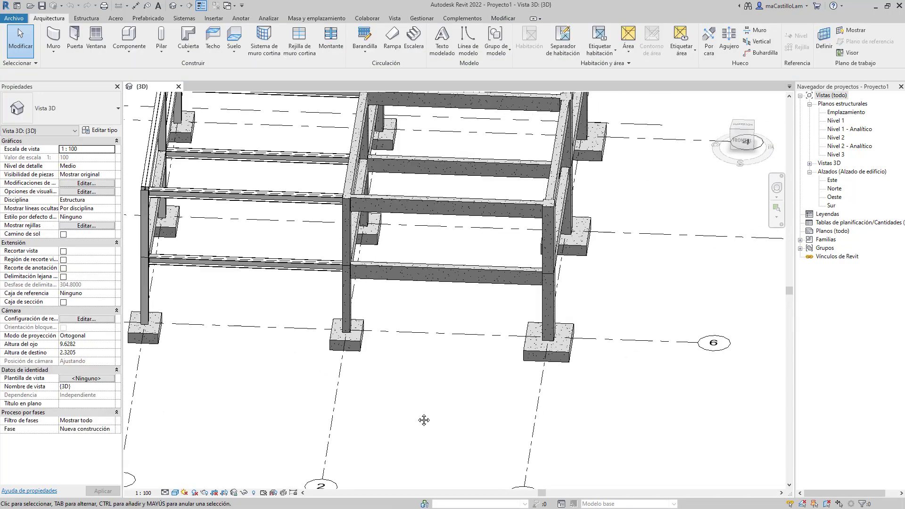
click(345, 312)
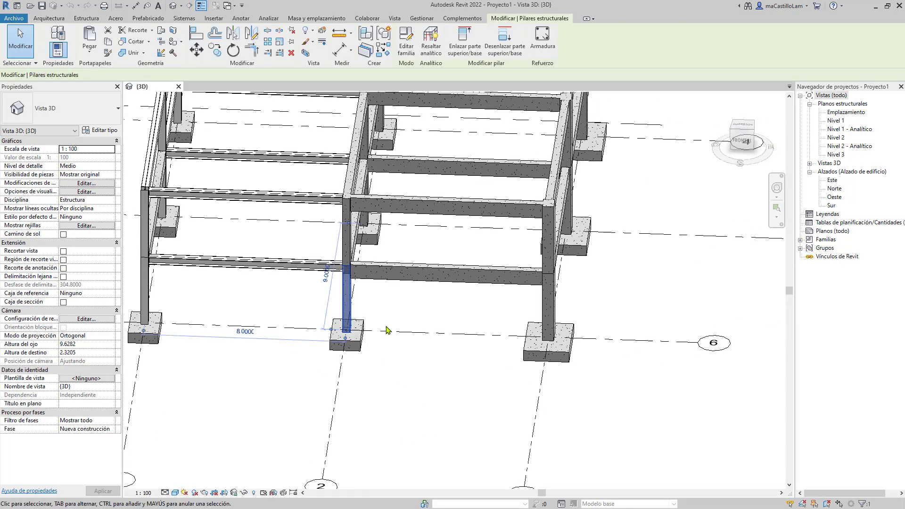
middle_drag(358, 362, 367, 323)
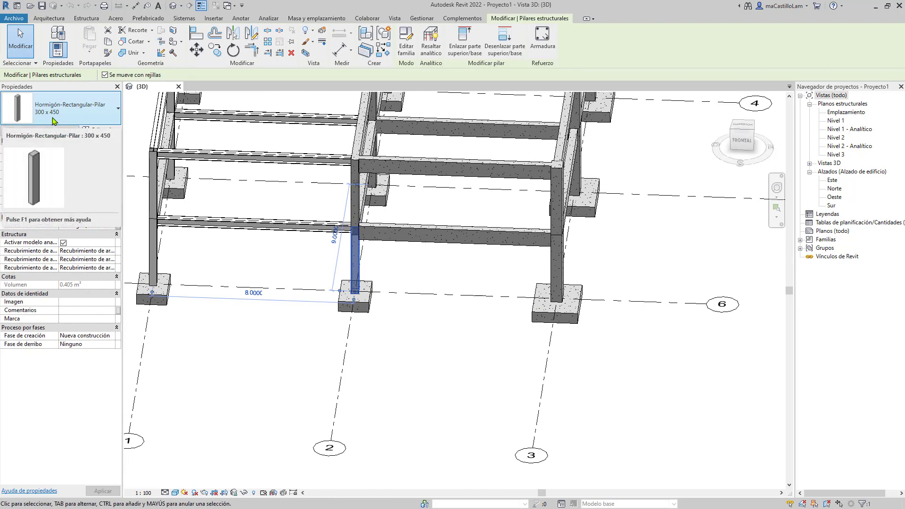
click(555, 270)
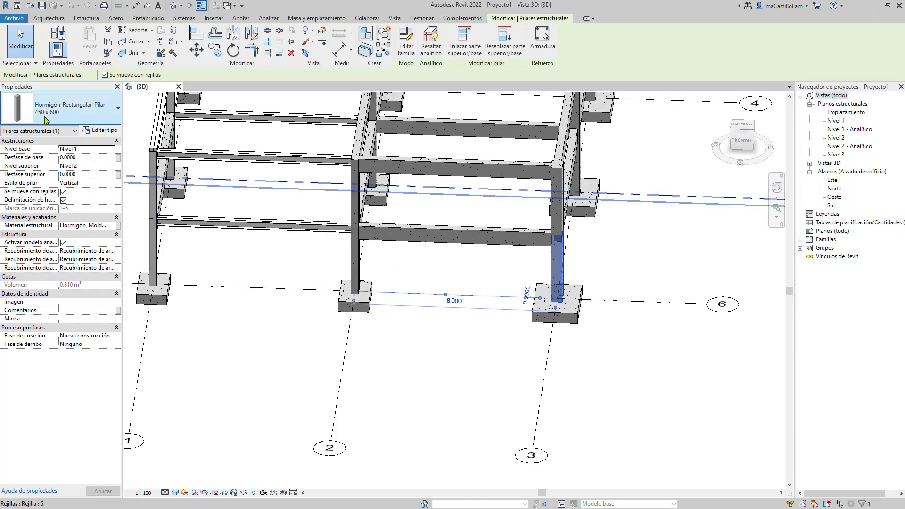
scroll(395, 287, down, 3)
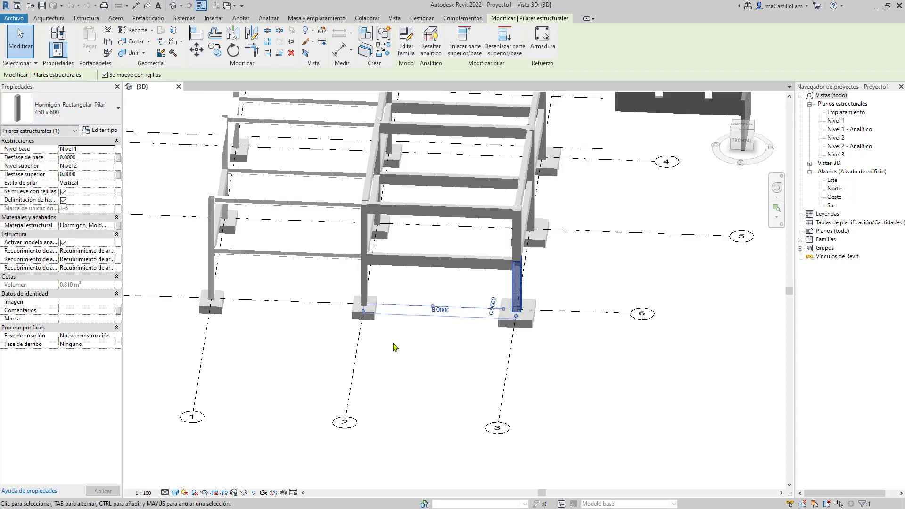
scroll(413, 354, up, 2)
click(412, 355)
Orbit to a corner view, inspect the lower steel column at grid intersection 1-6 and deselect it
scroll(442, 302, down, 2)
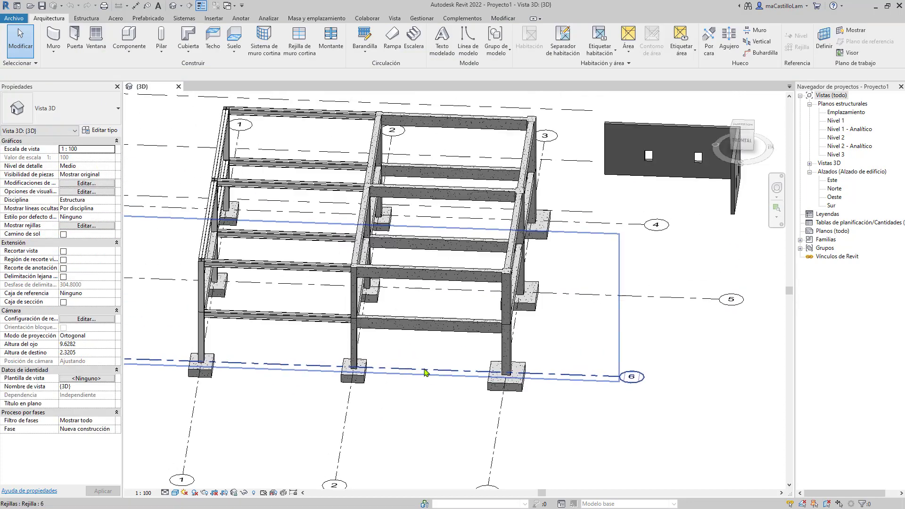
shift+middle_drag(442, 302, 408, 353)
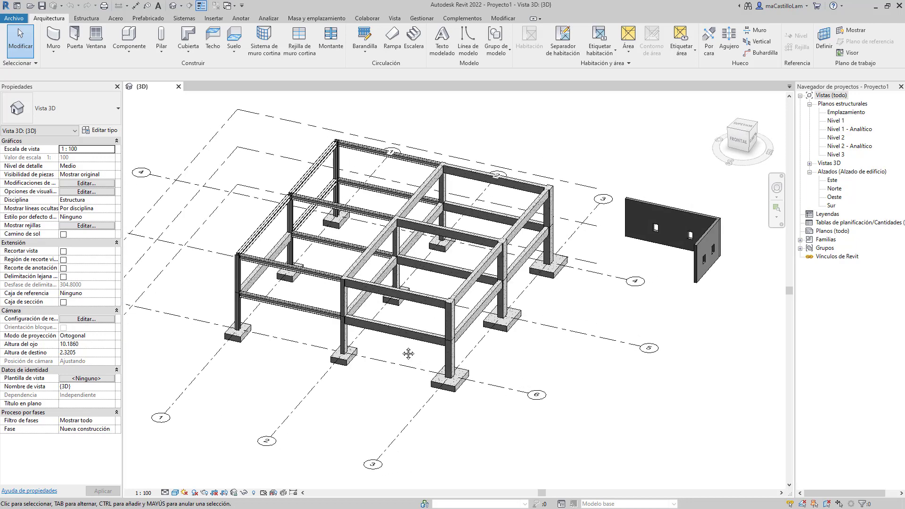
scroll(370, 391, up, 4)
click(285, 304)
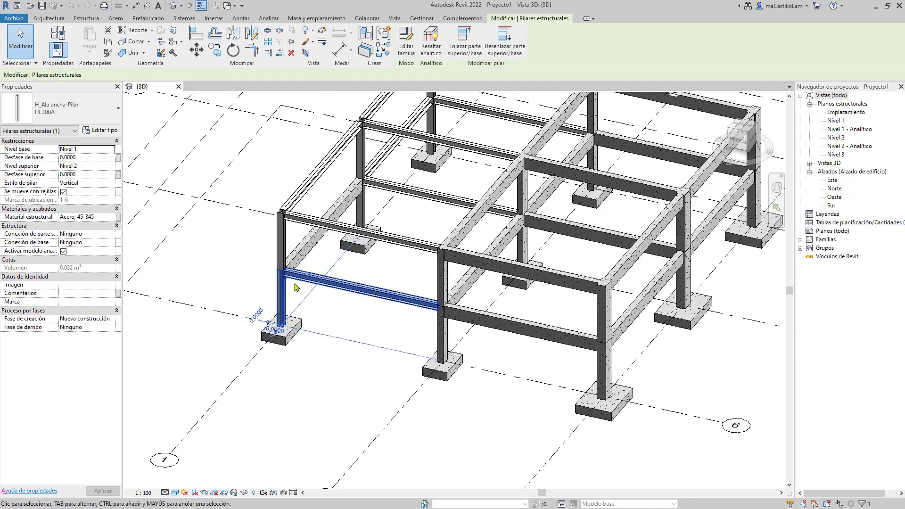
middle_drag(295, 376, 344, 336)
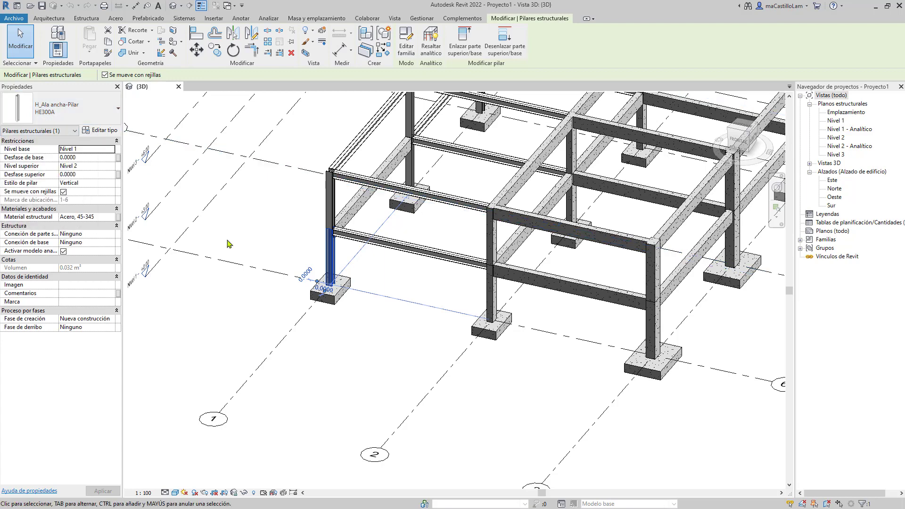
scroll(228, 245, down, 4)
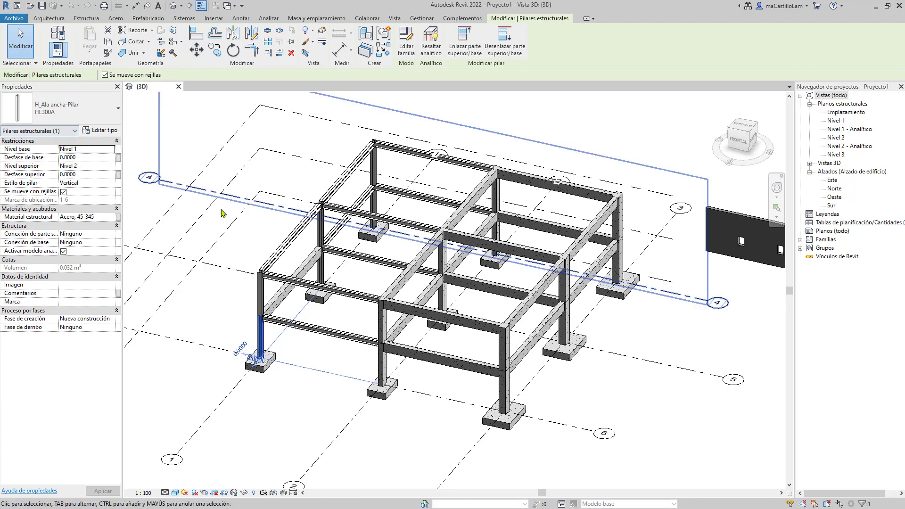
click(272, 399)
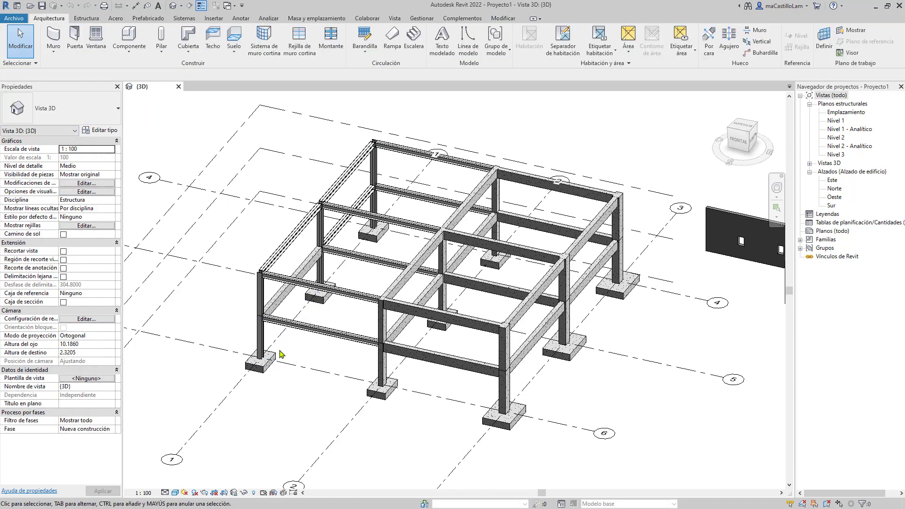
Check the properties of the lower and upper steel columns at grid intersection 1-6 and clear the selection
click(261, 340)
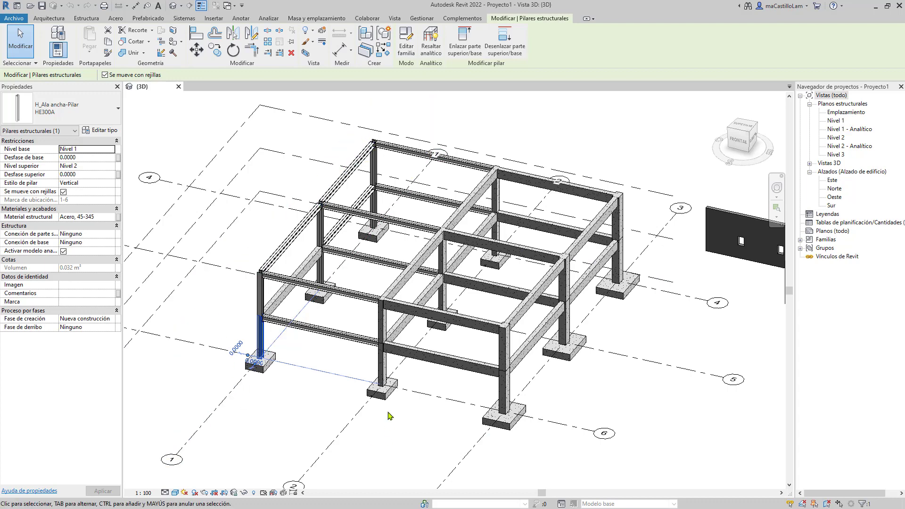
click(410, 415)
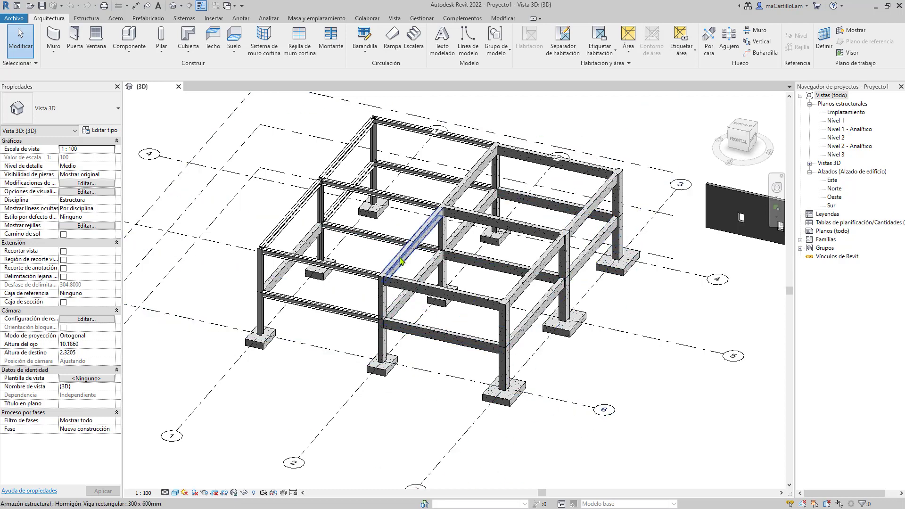
click(260, 280)
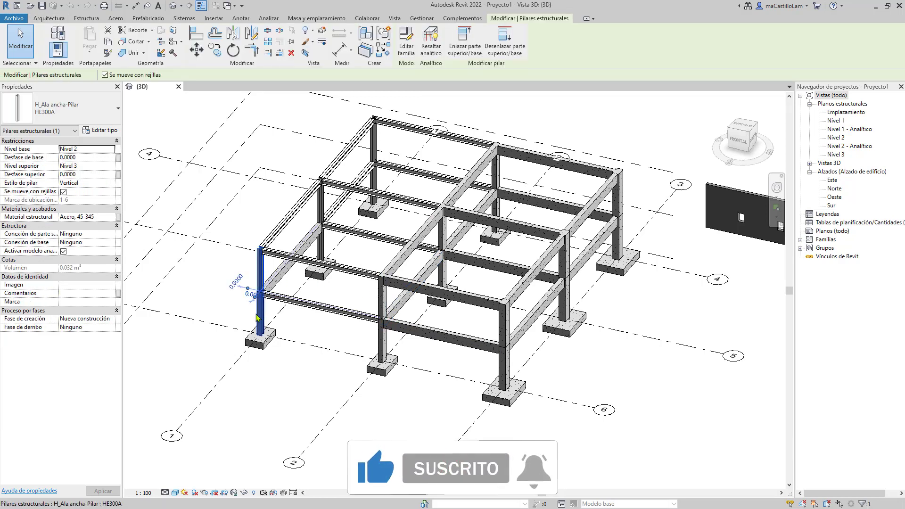
click(392, 409)
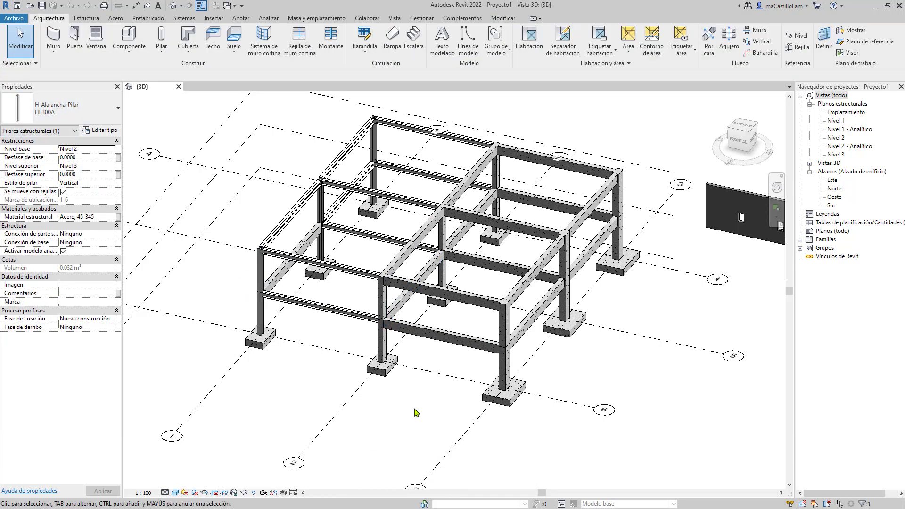
Compare the types of the lower concrete columns at grid intersections 3-6 and 2-6, and deselect them
click(500, 373)
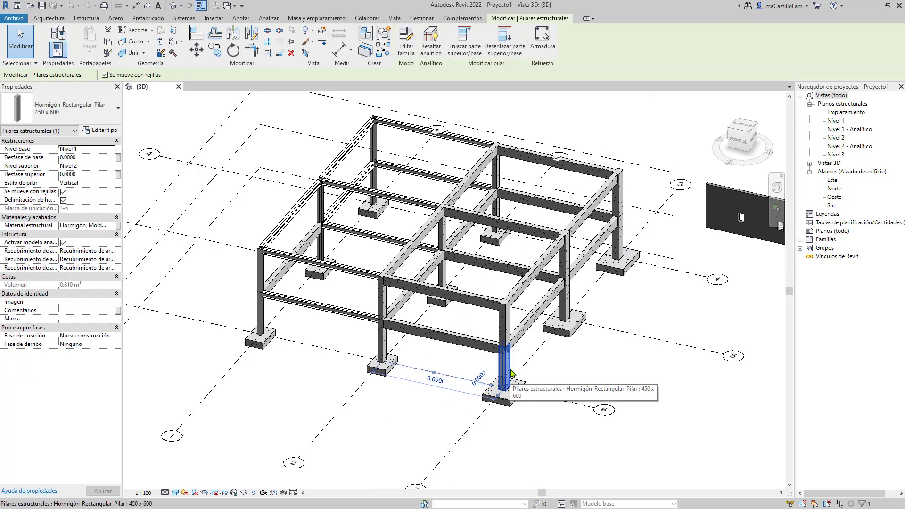
click(47, 120)
click(382, 339)
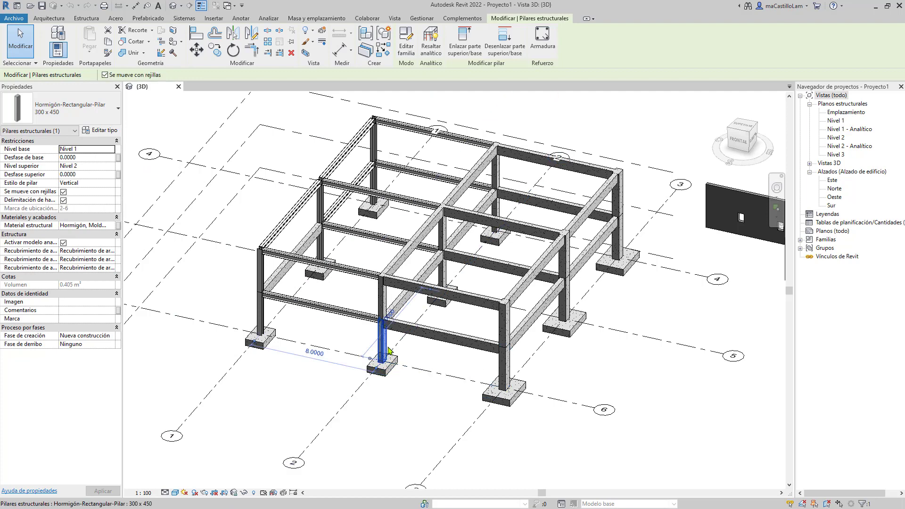
click(399, 417)
middle_drag(431, 415, 427, 384)
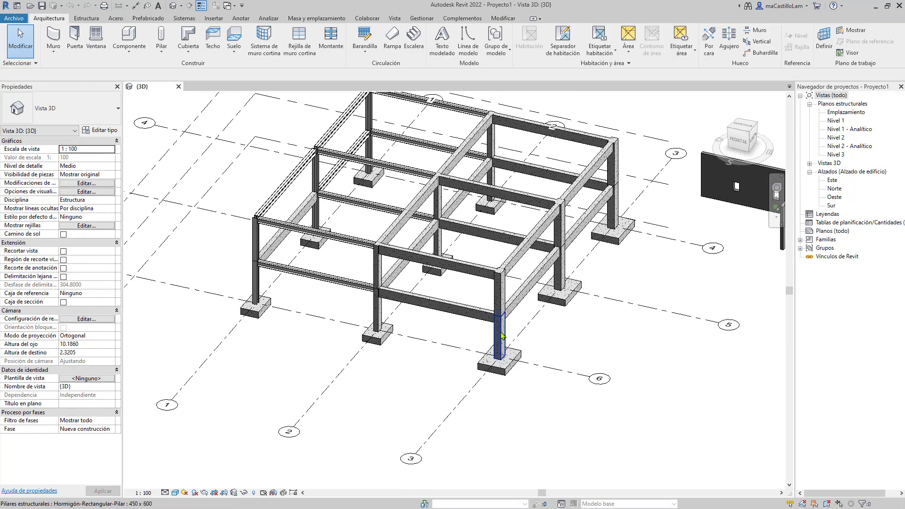
Compare the lower concrete columns at grid intersections 3-6 and 3-5 and clear the selection
click(502, 335)
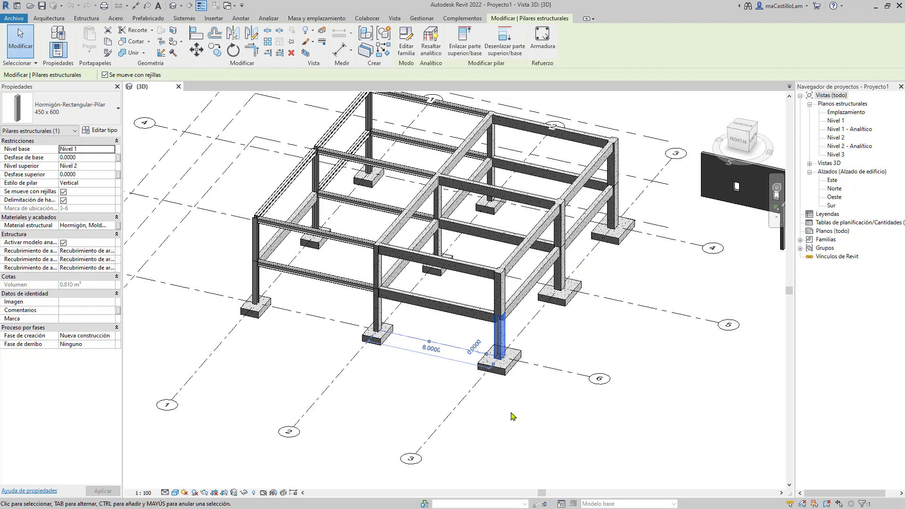
click(560, 276)
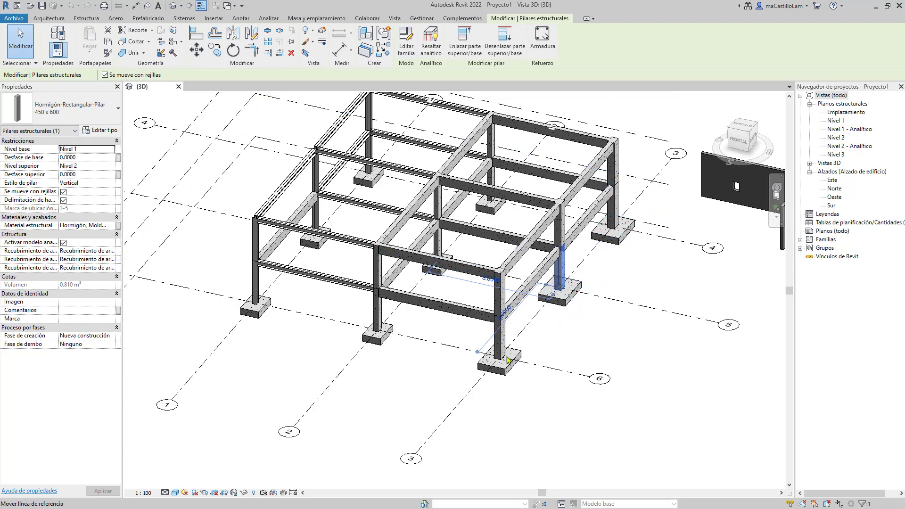
click(515, 419)
scroll(565, 372, down, 3)
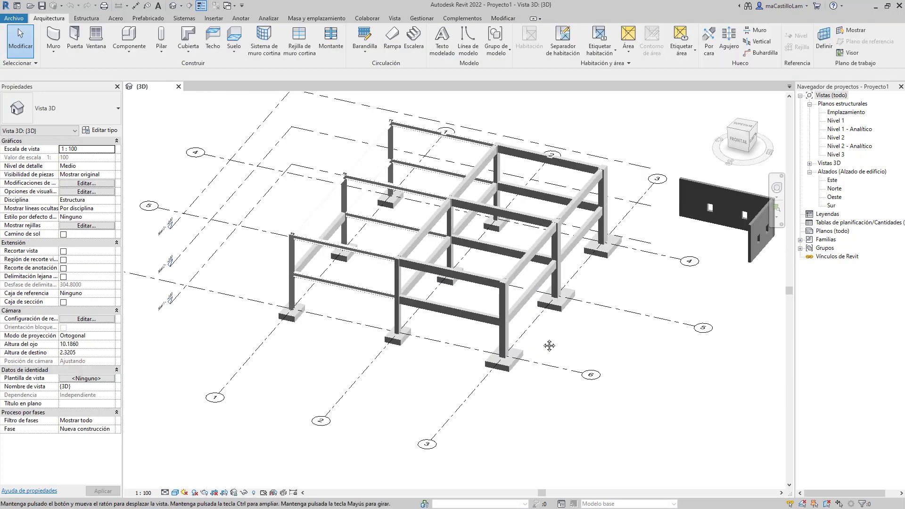
Set the 3D view to an isometric orientation and open the Nivel 1 structural plan
click(753, 134)
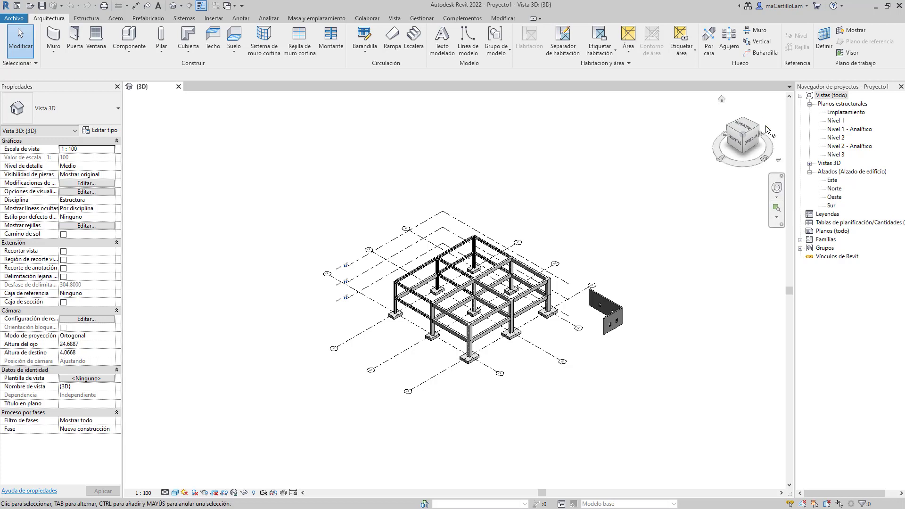
click(839, 121)
double_click(838, 122)
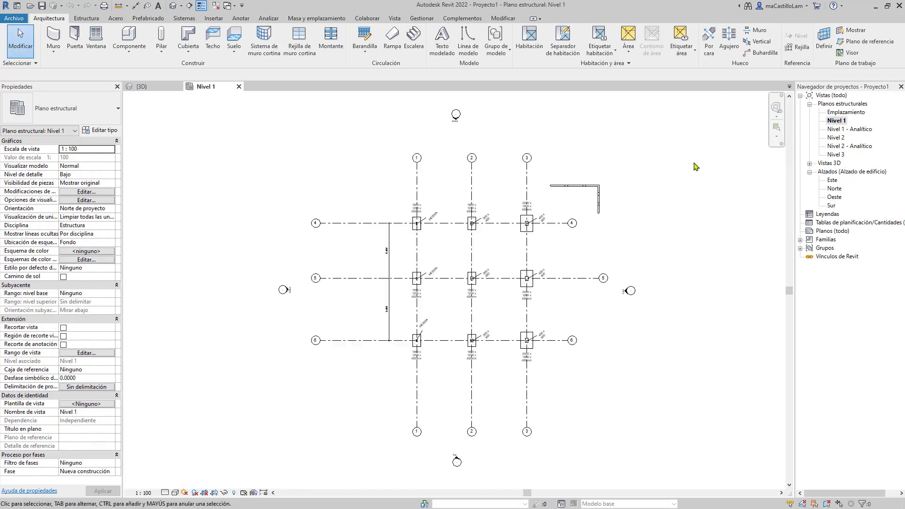
scroll(539, 262, up, 1)
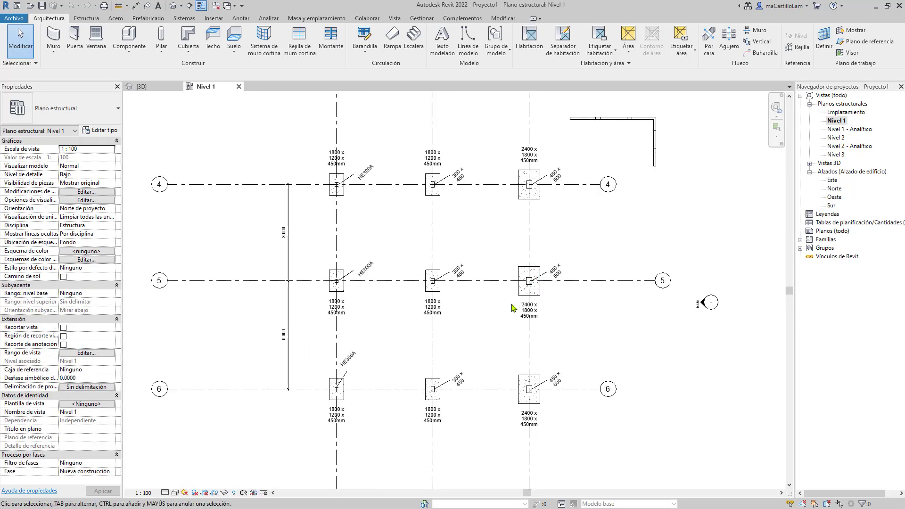
Return to the 3D view and inspect the upper grid 6 beam and the Nivel 2 concrete beam on grid 1
click(152, 88)
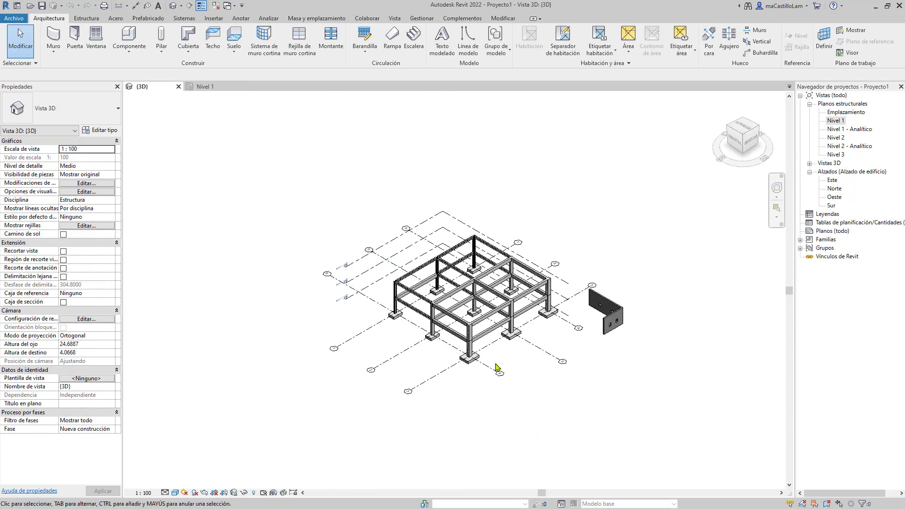
scroll(497, 367, up, 5)
click(388, 222)
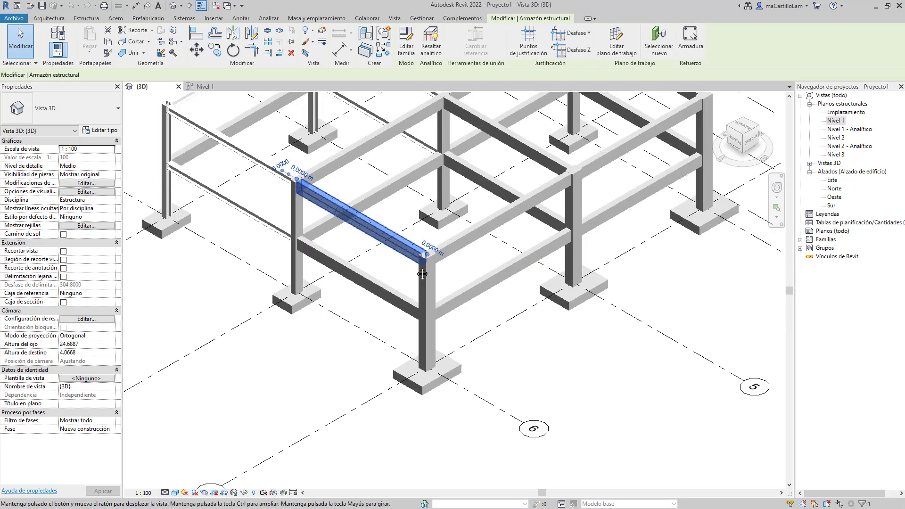
middle_drag(423, 274, 500, 416)
click(320, 203)
click(311, 259)
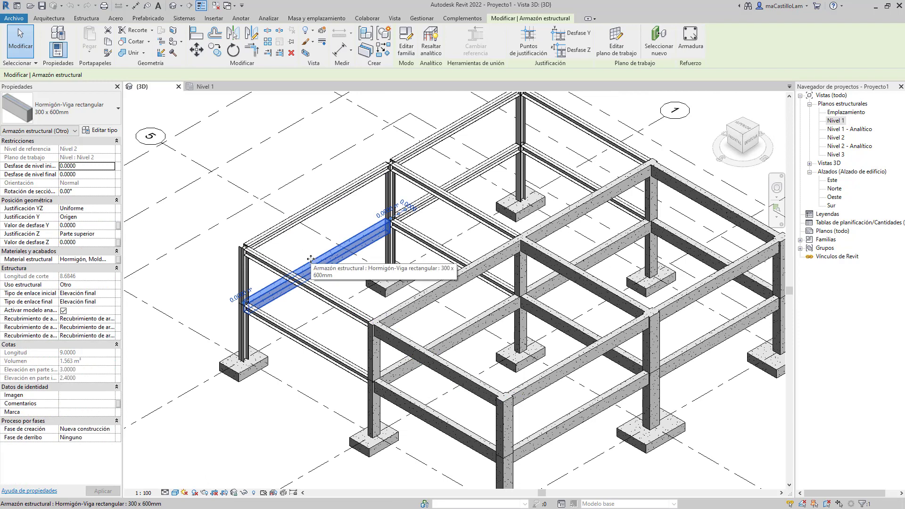
scroll(311, 259, down, 5)
Return to the Nivel 1 plan, clear the selection and examine the column and footing tags
click(203, 86)
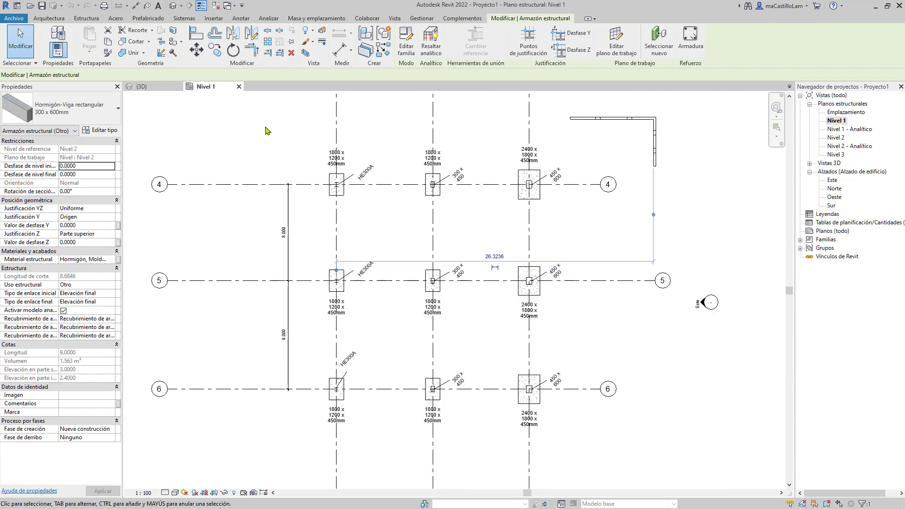
scroll(357, 179, up, 4)
click(359, 176)
key(Escape)
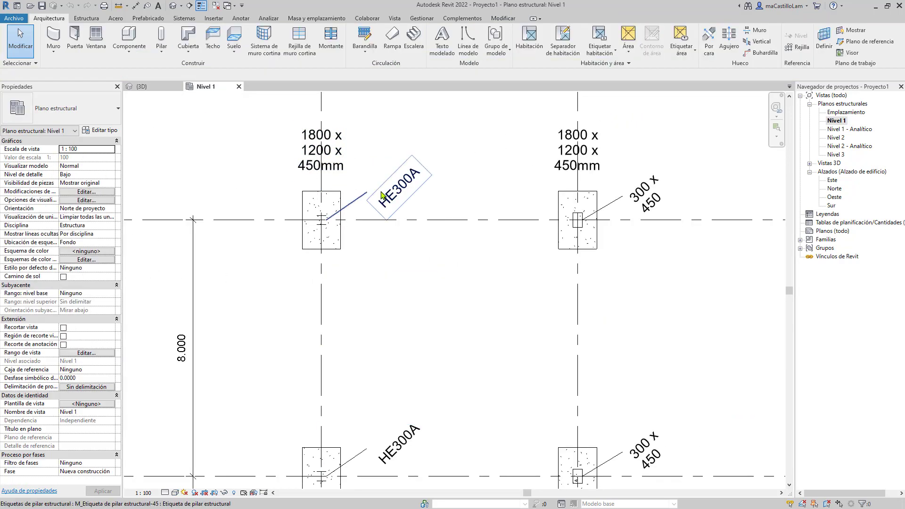
scroll(359, 236, down, 6)
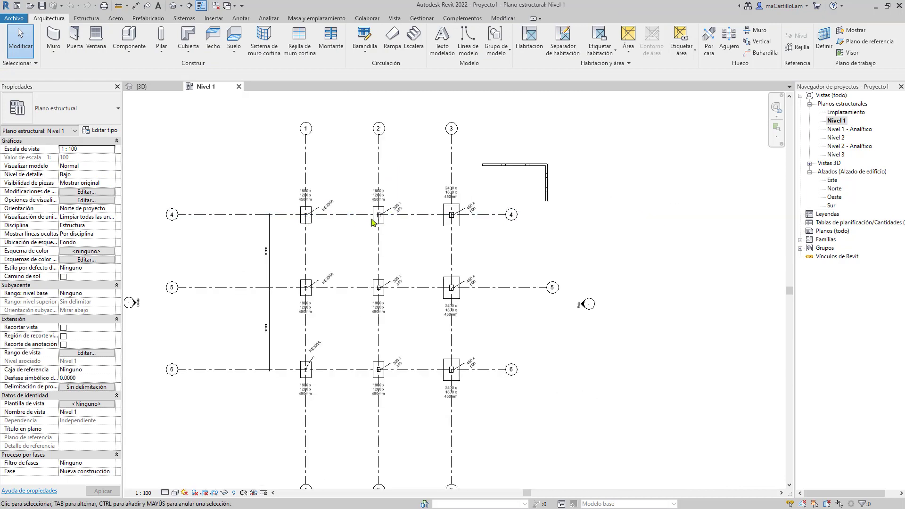
middle_drag(371, 219, 427, 215)
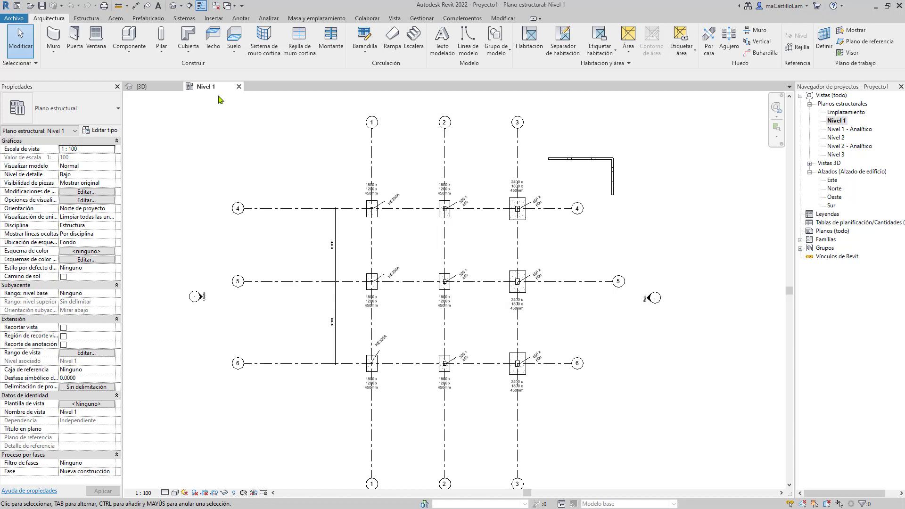
Review the model and annotation categories in the project's object styles and close them without changes
middle_drag(336, 149, 327, 172)
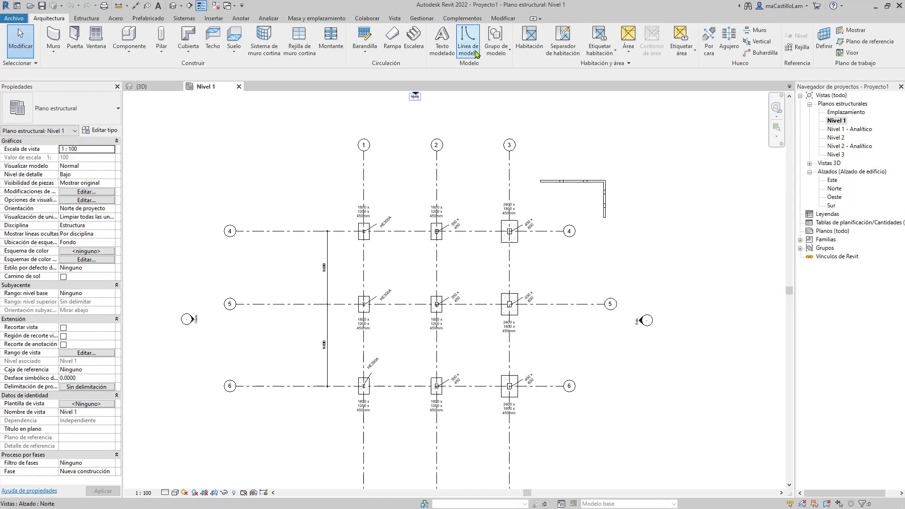
click(422, 18)
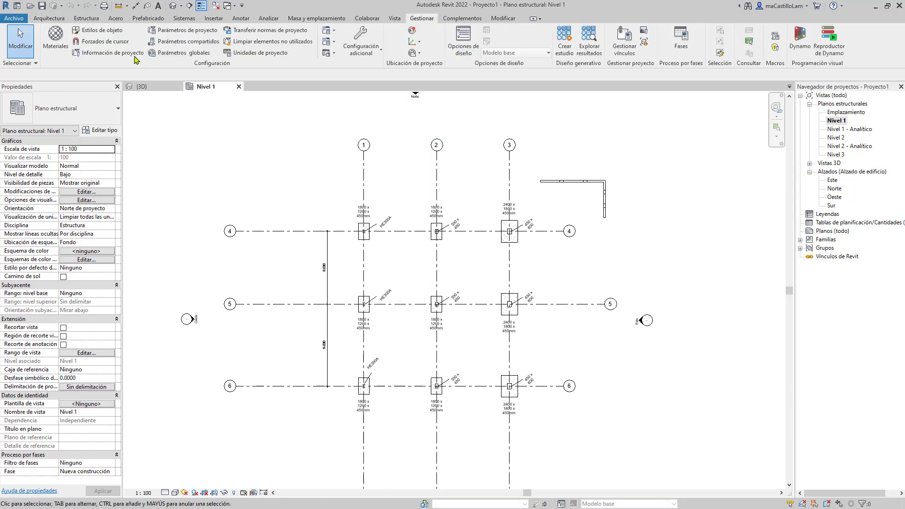
click(97, 30)
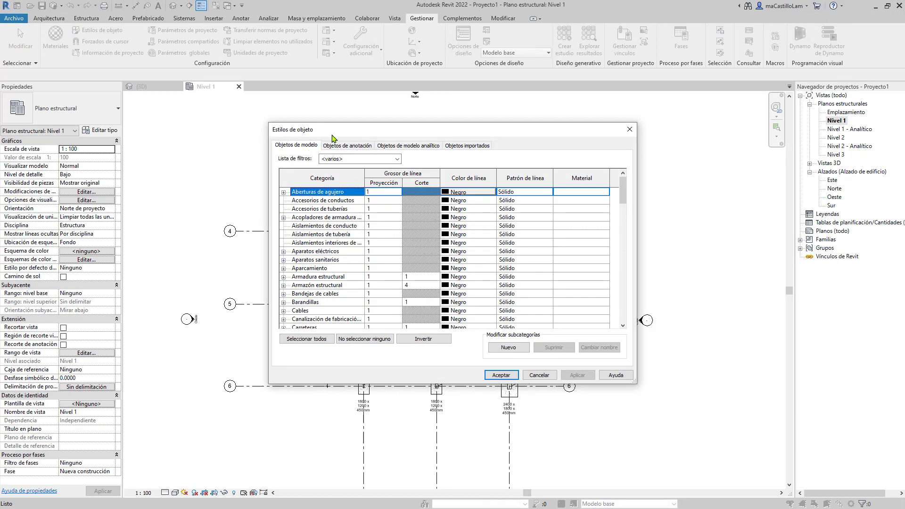
drag(334, 134, 515, 125)
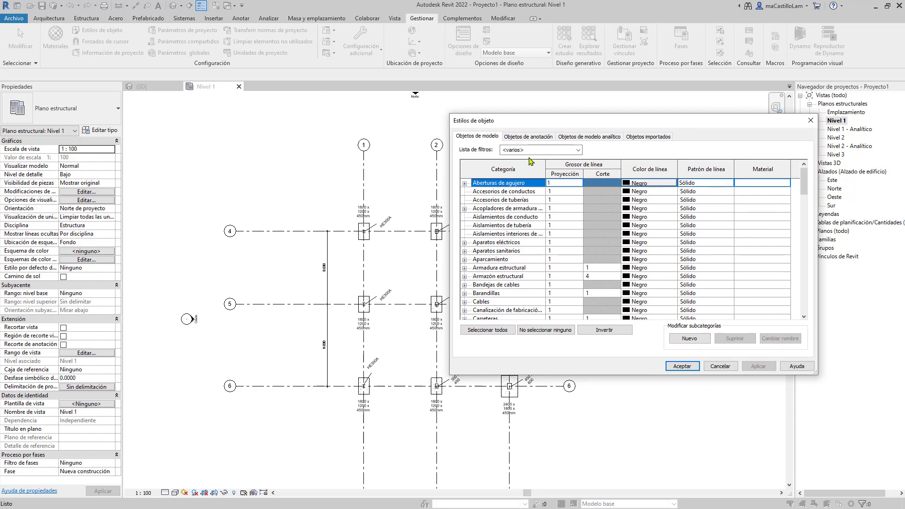
click(528, 137)
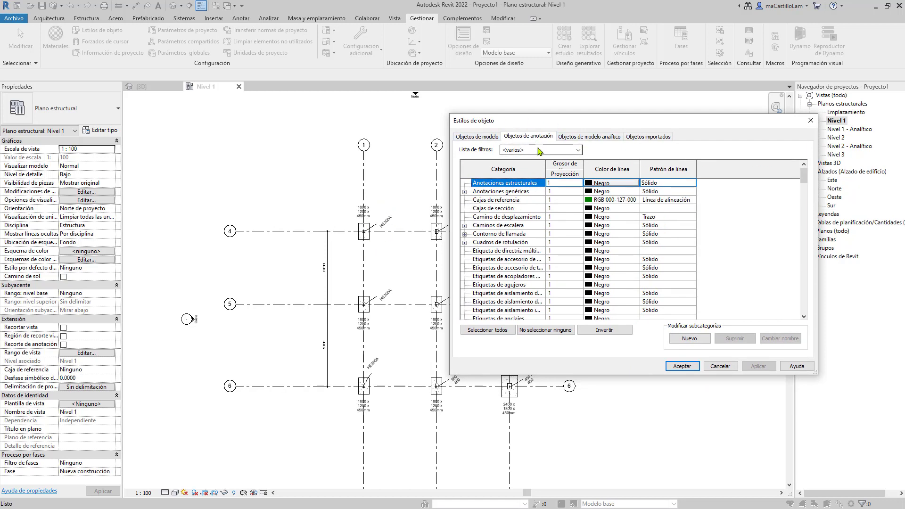
click(733, 367)
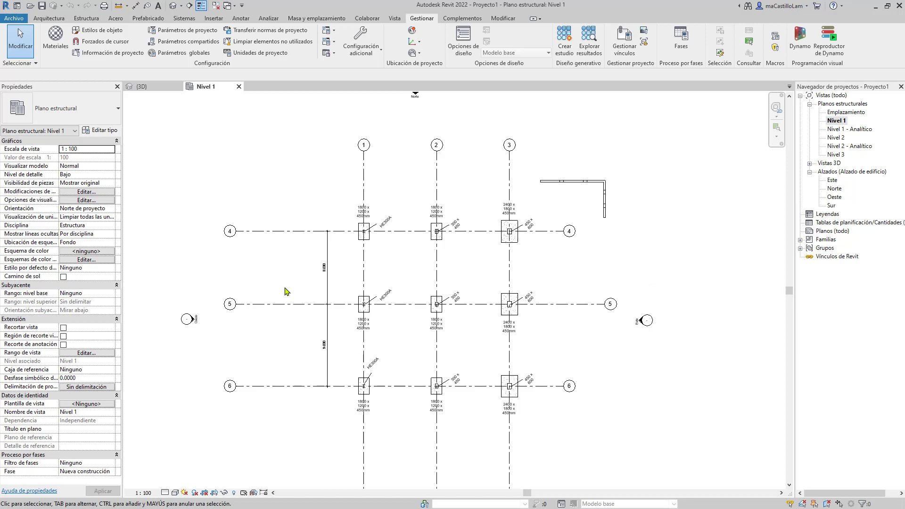
Examine the column and footing tags at the intersections of grids 1-3 and 4-6 in the Nivel 1 plan
middle_drag(585, 284, 574, 259)
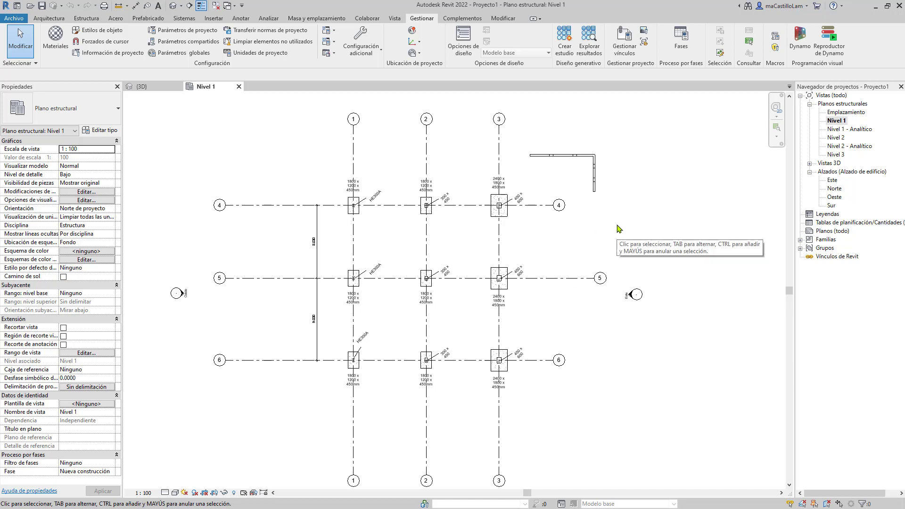
click(60, 18)
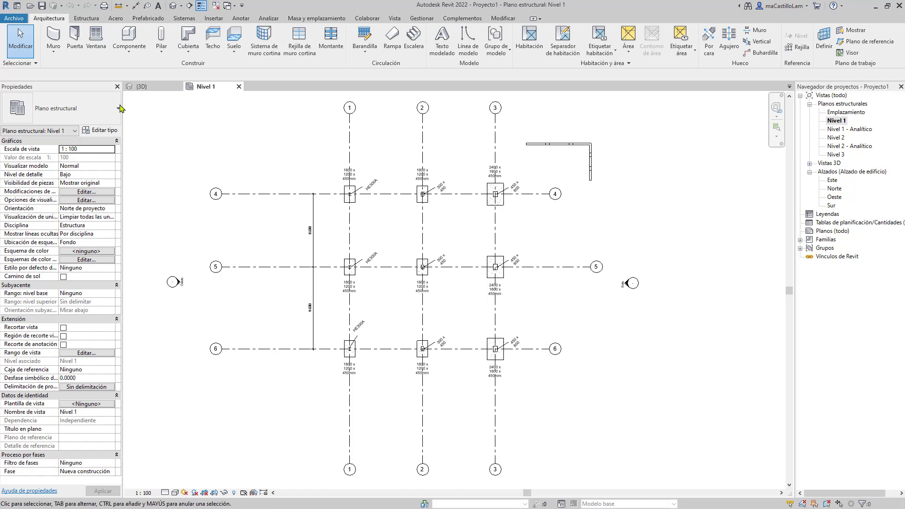
scroll(407, 222, up, 4)
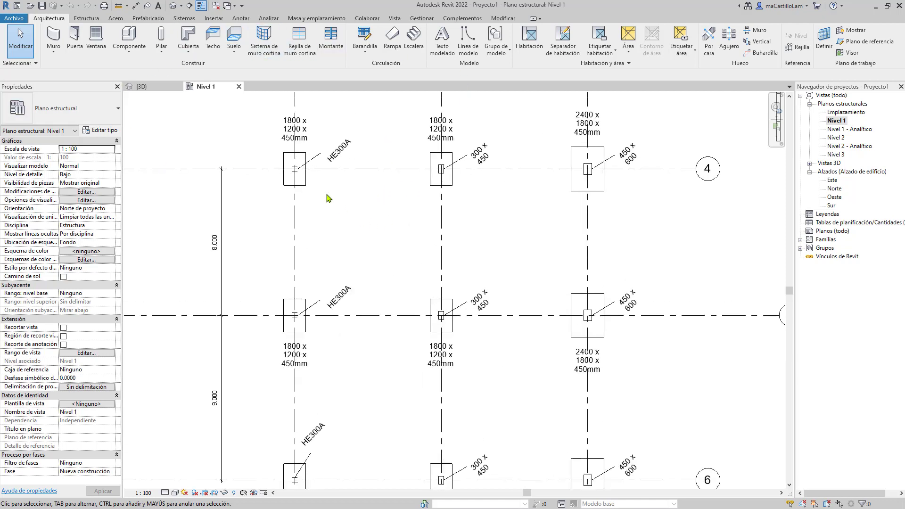
scroll(460, 184, down, 2)
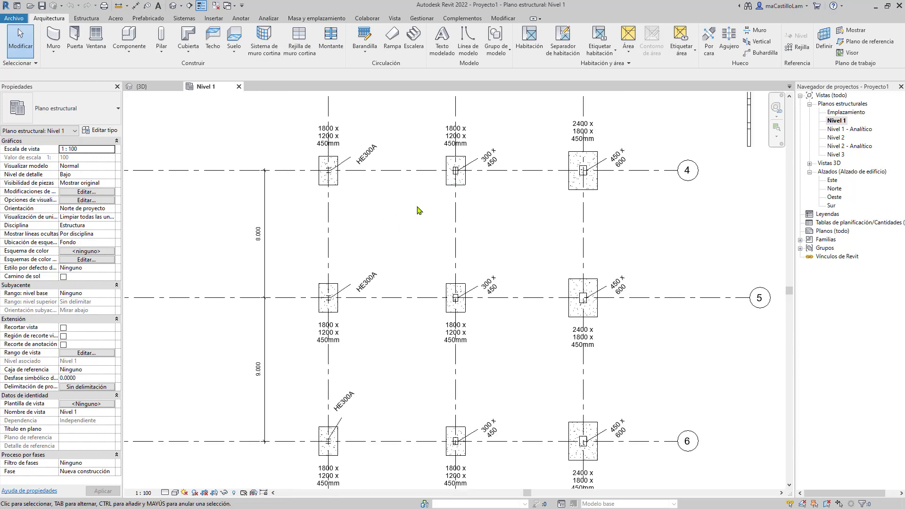
scroll(419, 211, down, 1)
middle_drag(425, 223, 418, 182)
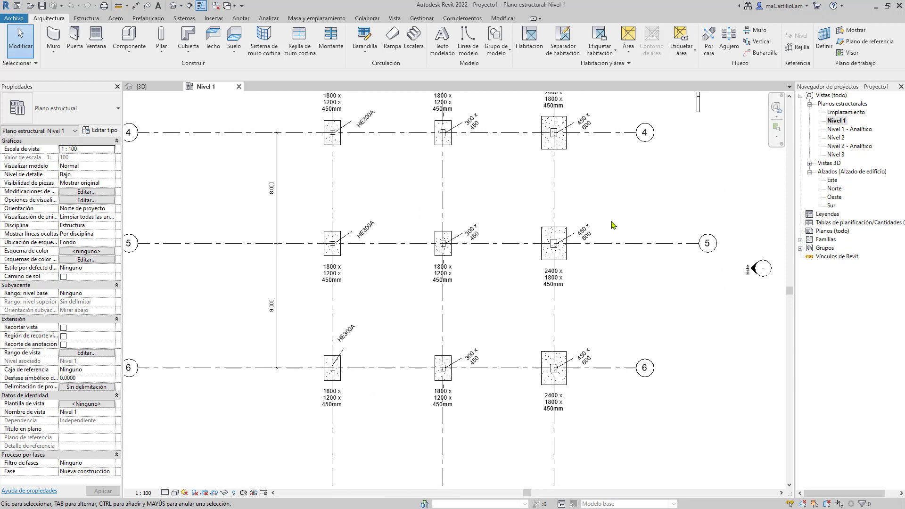
middle_drag(729, 180, 686, 194)
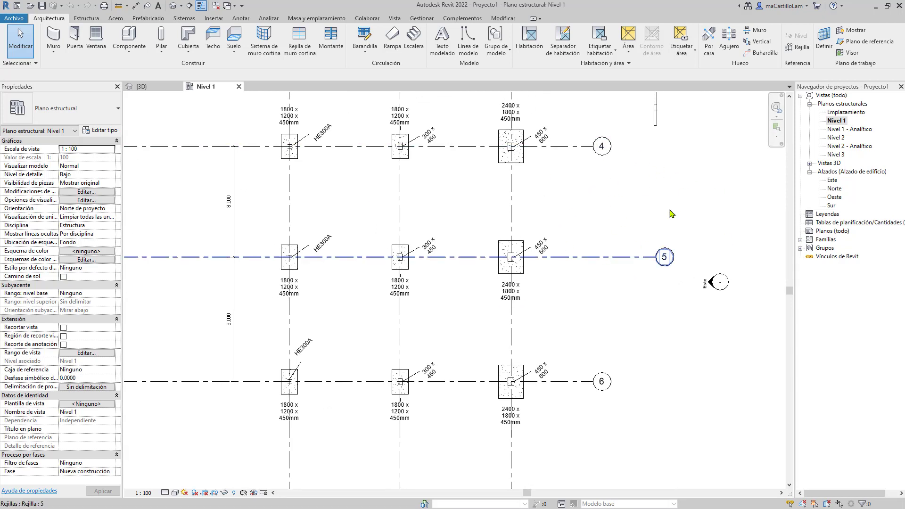
middle_drag(383, 208, 420, 233)
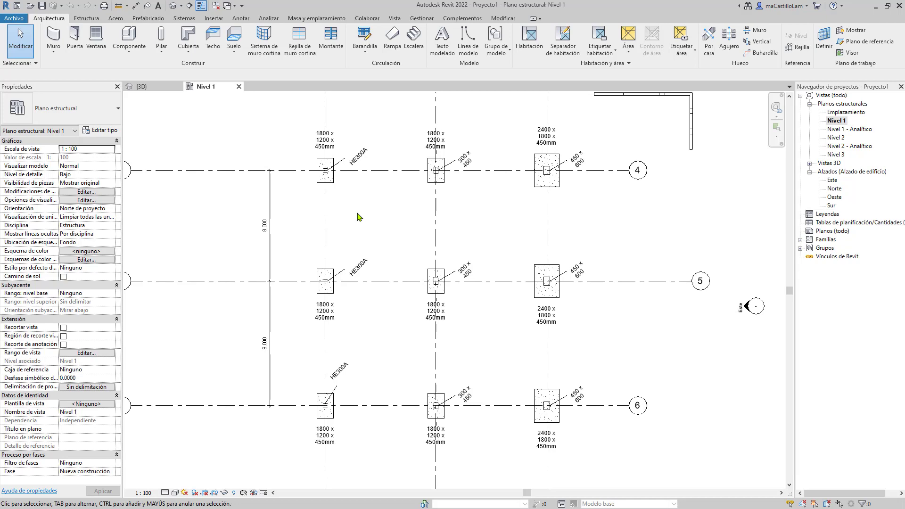
Return to the 3D view and examine the two joined walls with window openings beside the frame
click(142, 86)
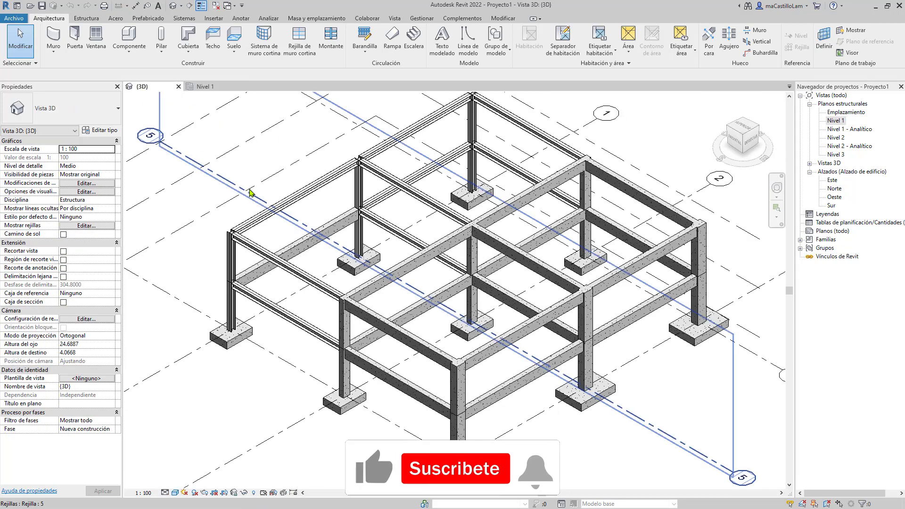
scroll(504, 307, down, 5)
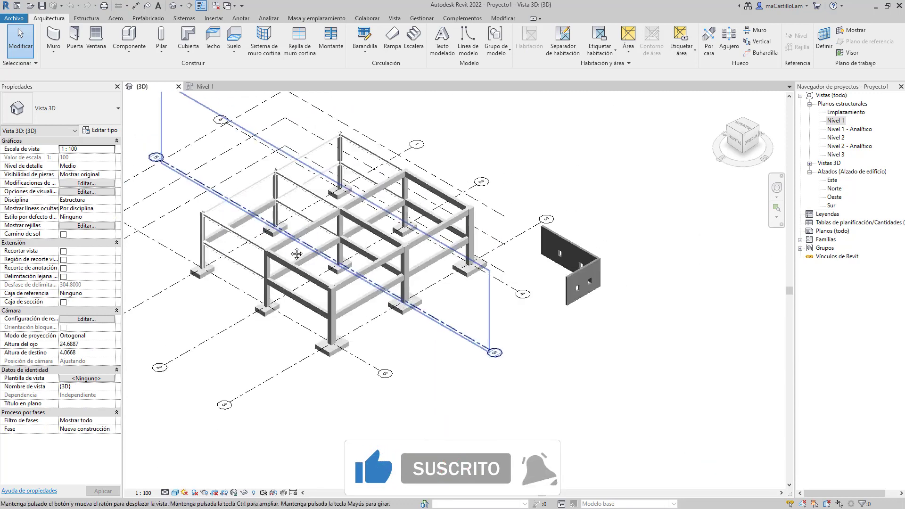
scroll(604, 354, up, 3)
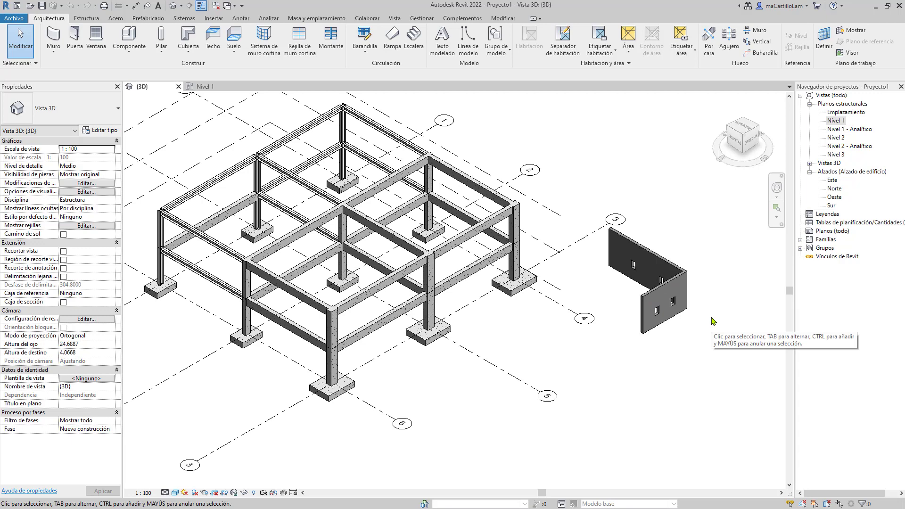
scroll(713, 322, up, 2)
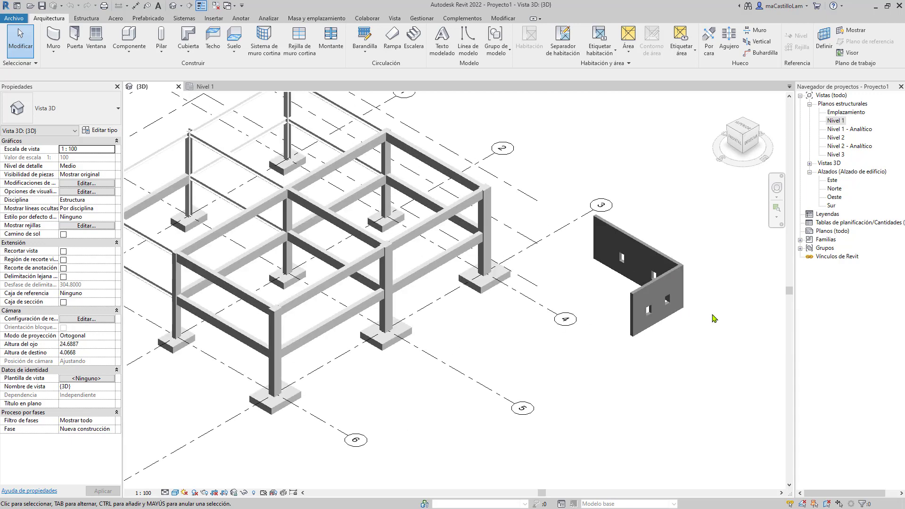
scroll(715, 340, up, 2)
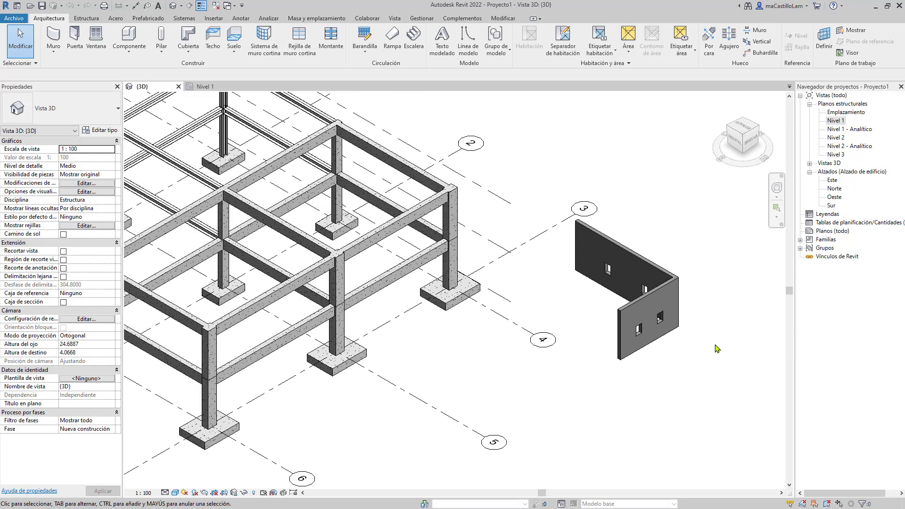
scroll(717, 349, up, 1)
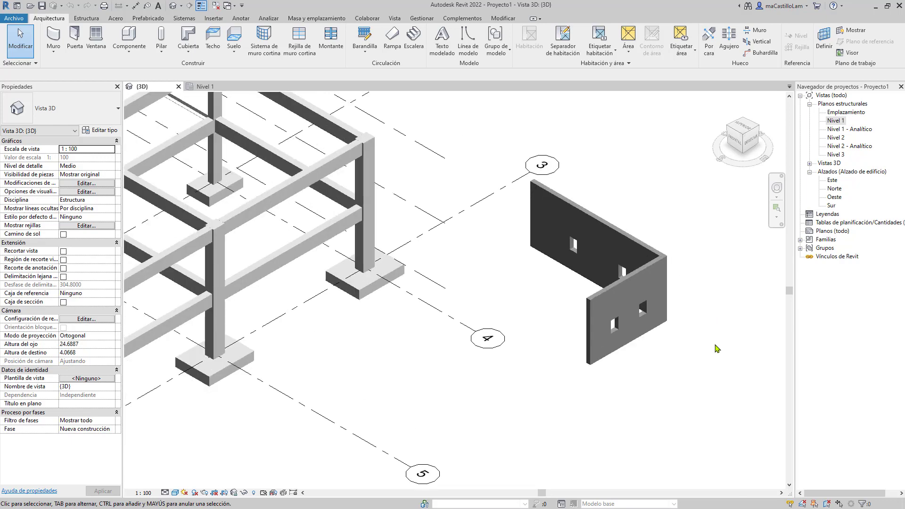
scroll(716, 348, up, 3)
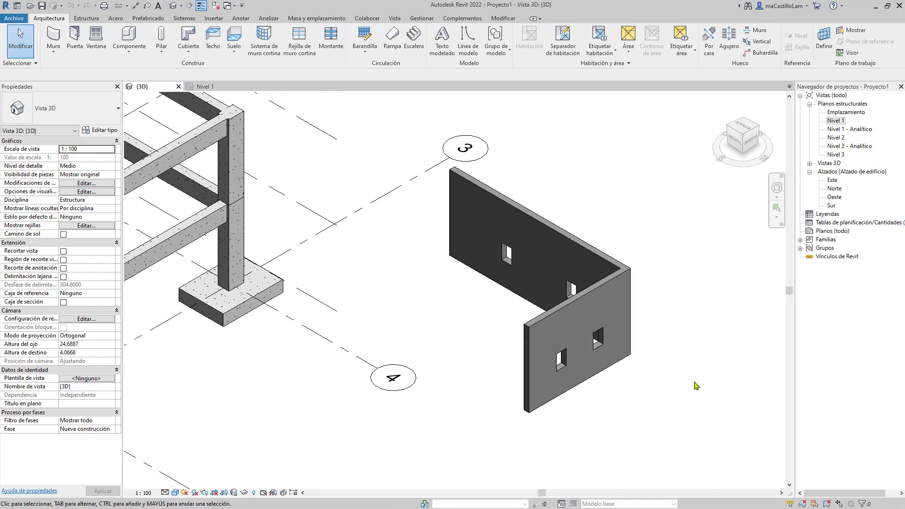
Inspect the longer wall's properties and clear the selection
click(512, 207)
key(Escape)
click(554, 224)
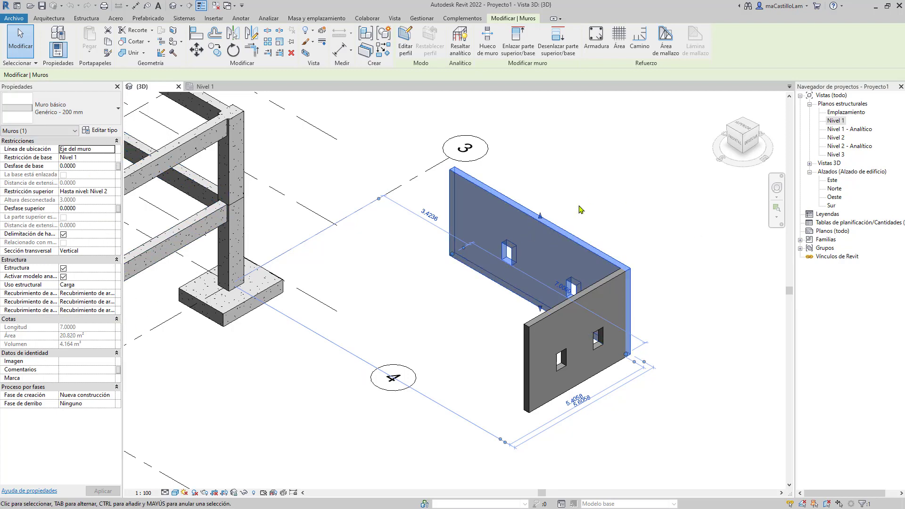
click(611, 170)
scroll(490, 270, up, 3)
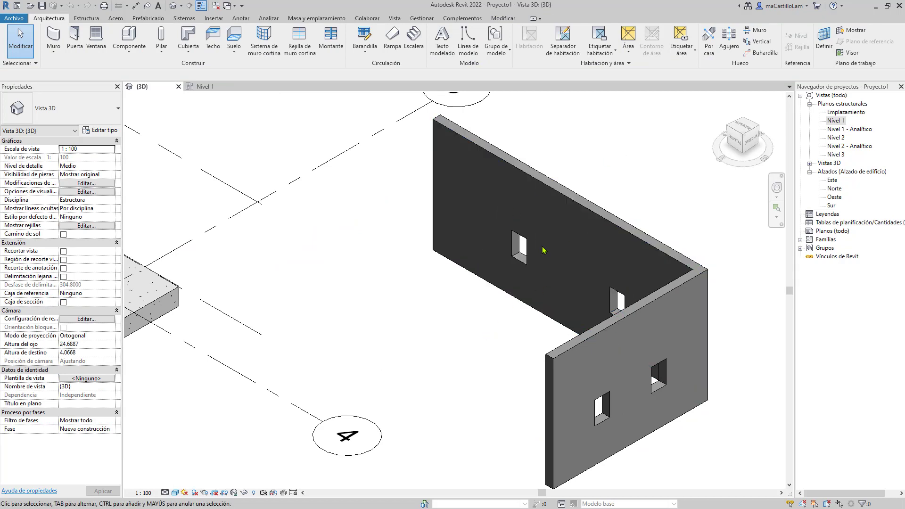
scroll(543, 250, down, 3)
Open the Este elevation and inspect the properties of the two window openings in the wall
double_click(833, 180)
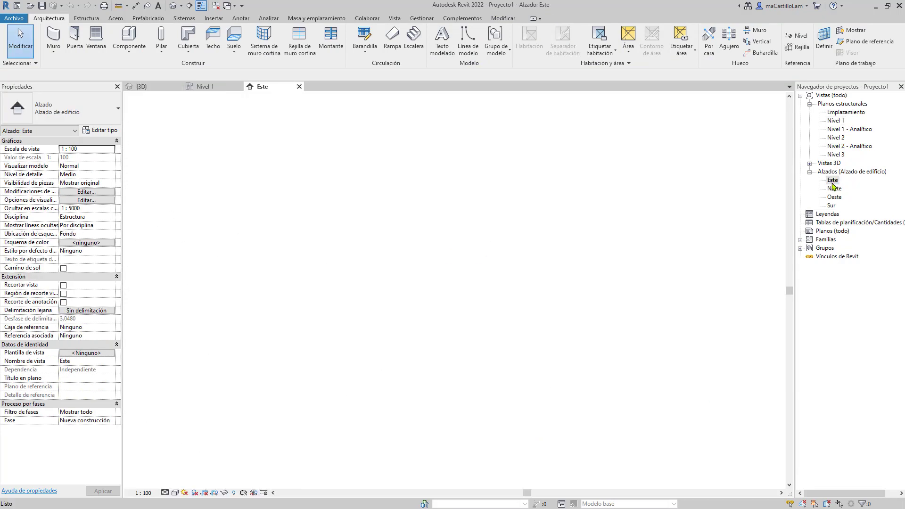
scroll(438, 290, down, 2)
scroll(542, 309, up, 6)
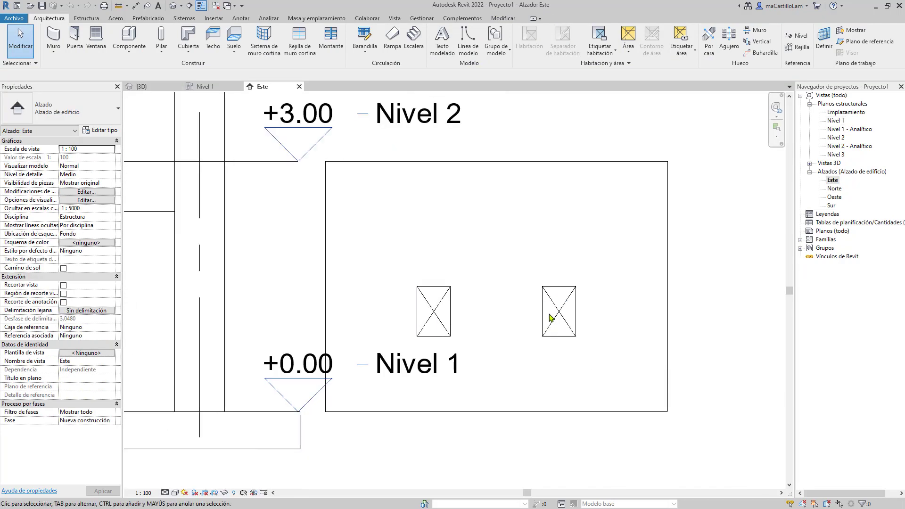
scroll(550, 317, up, 2)
click(561, 311)
scroll(561, 311, down, 2)
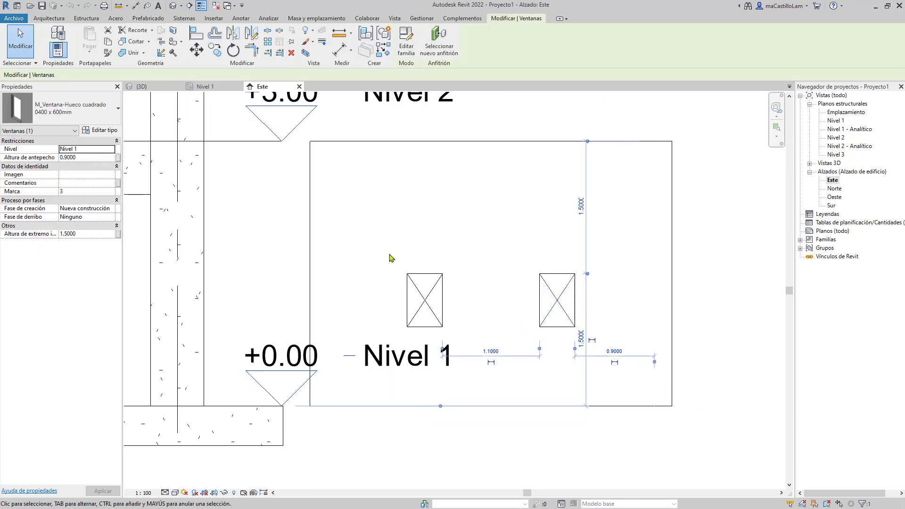
click(423, 294)
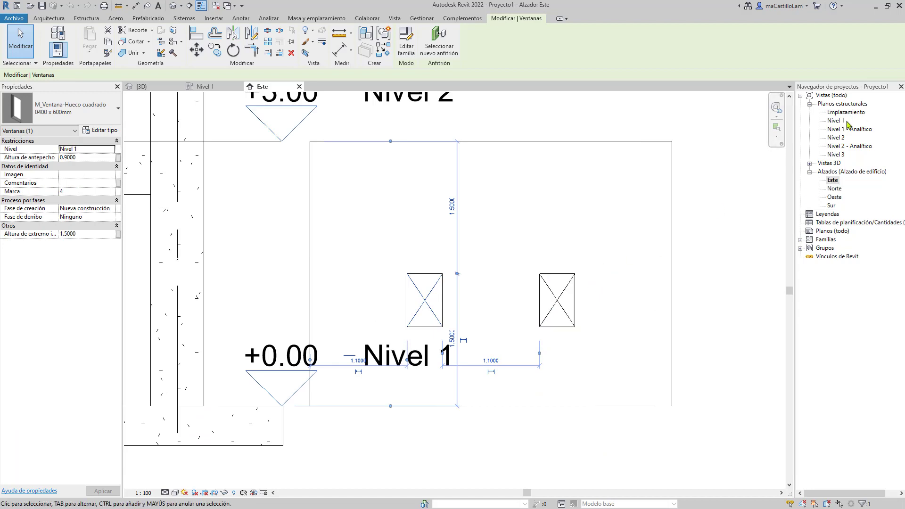
In the 3D view, delete the longer wall with its window openings, undo the deletion and reselect the wall
click(142, 86)
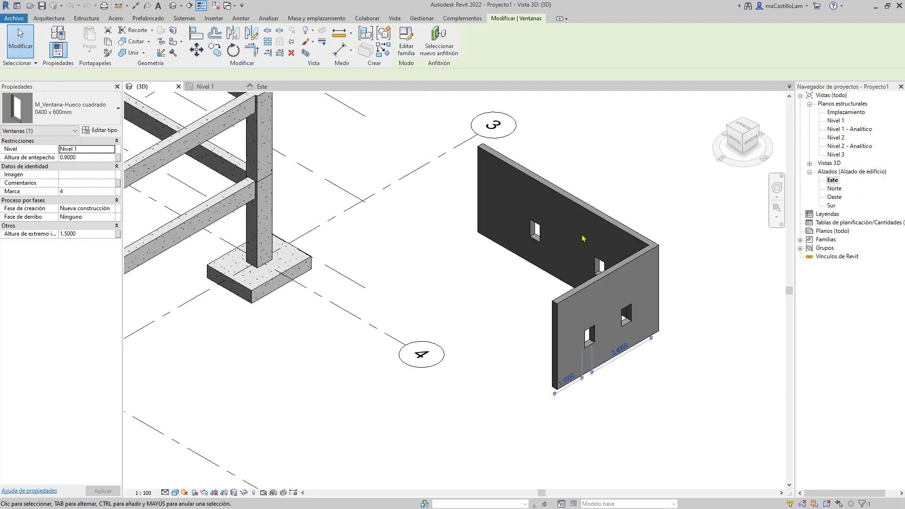
click(678, 224)
click(592, 216)
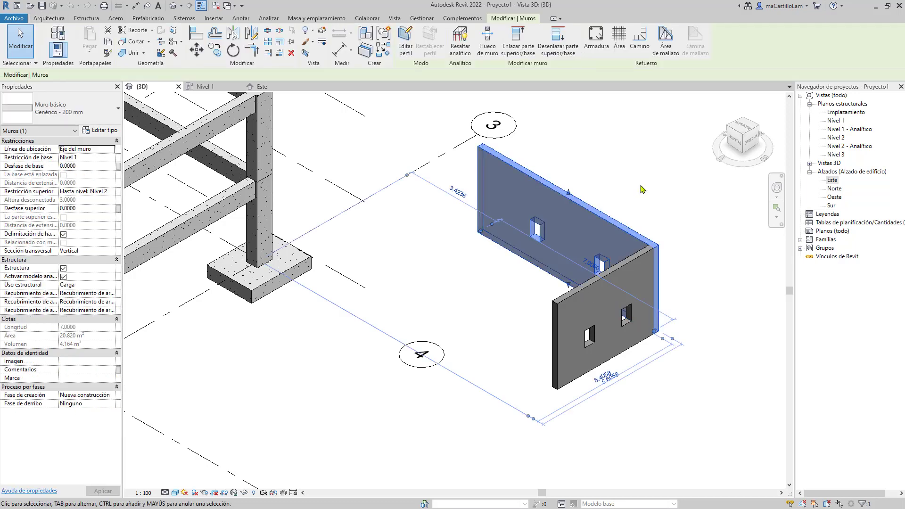
key(Delete)
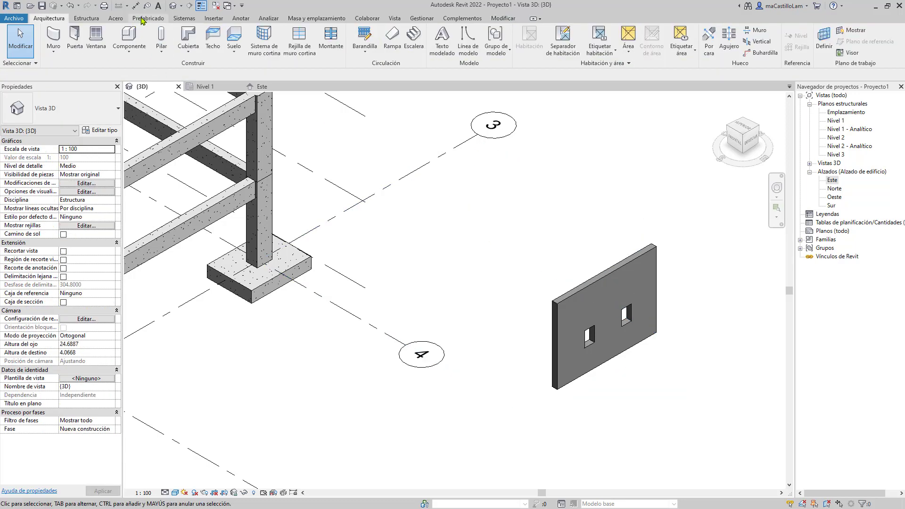
click(70, 5)
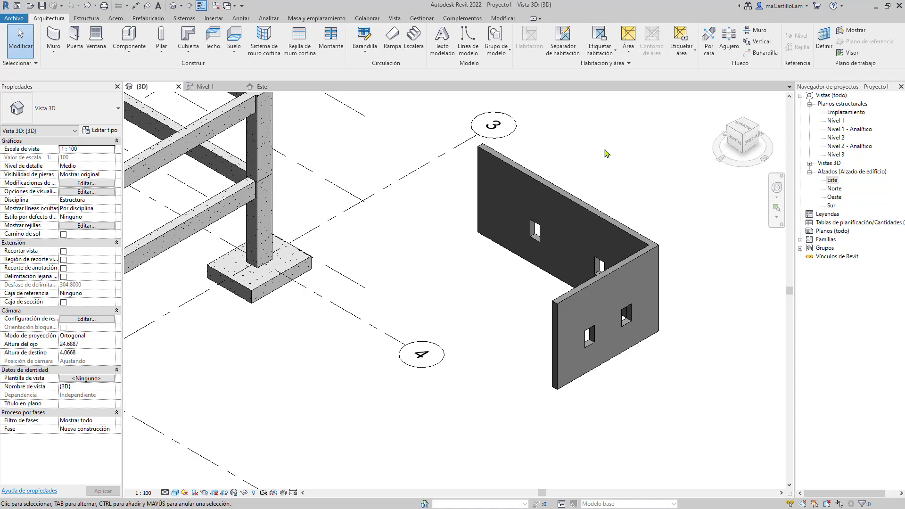
click(526, 184)
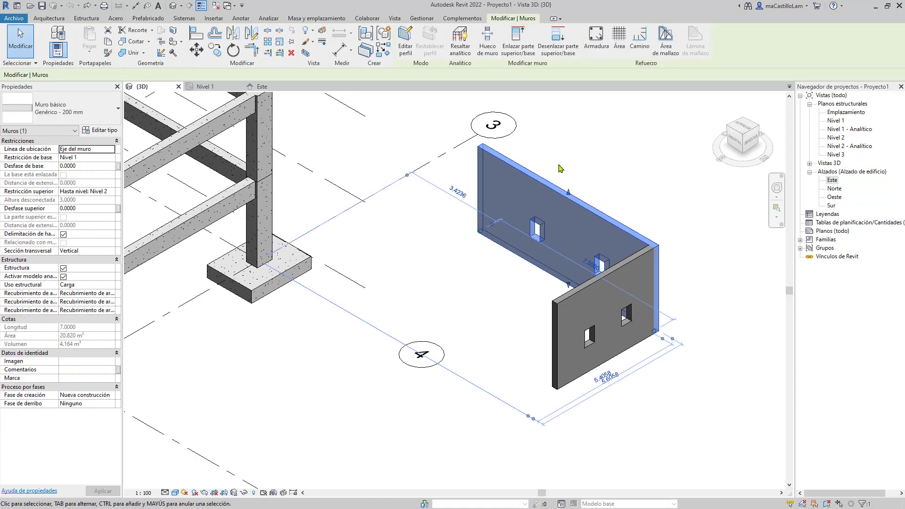